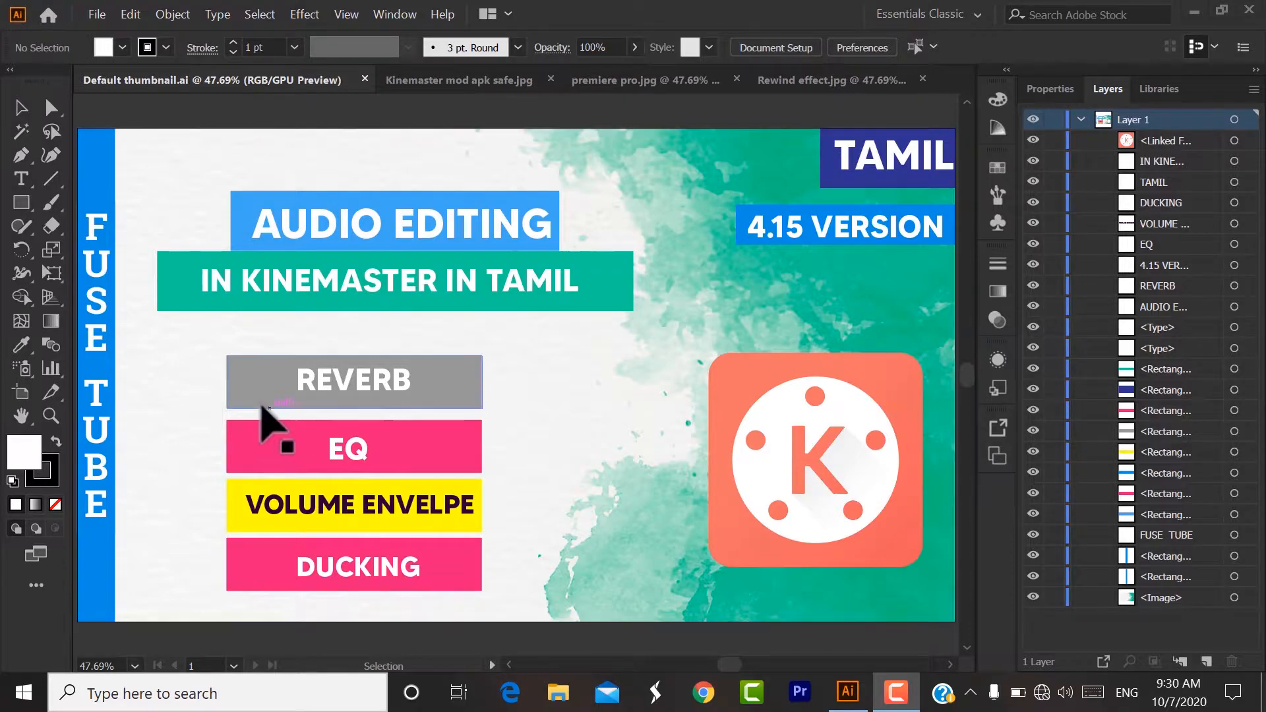
# Review the example thumbnails in Kinemaster mod apk safe.jpg, premiere pro.jpg and Rewind effect.jpg, then return to Default thumbnail.ai.
pyautogui.click(487, 80)
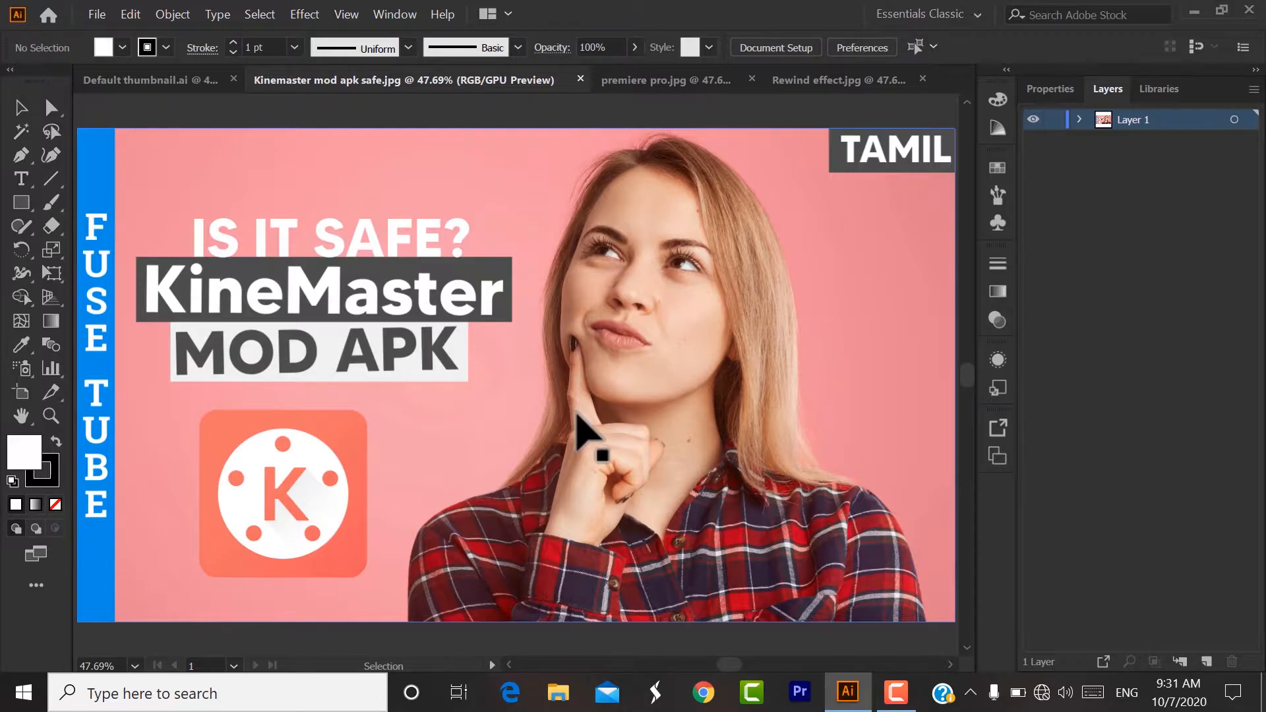
pyautogui.click(693, 81)
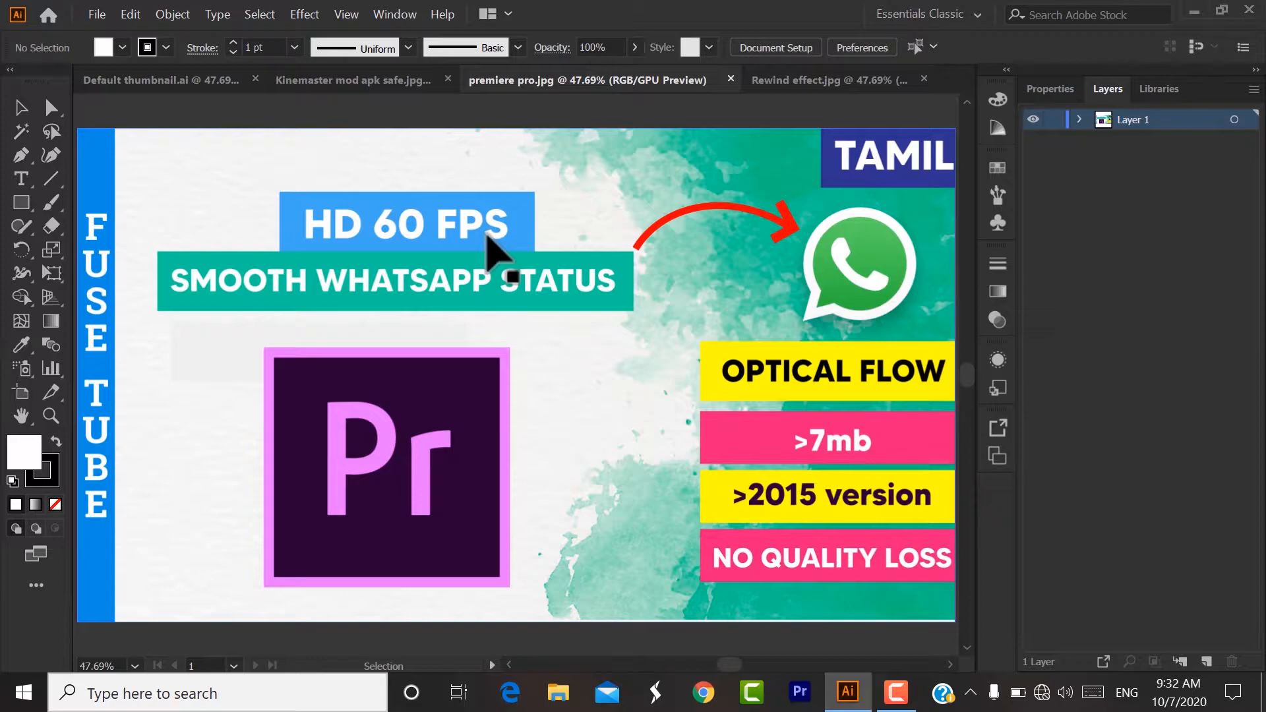
pyautogui.click(792, 74)
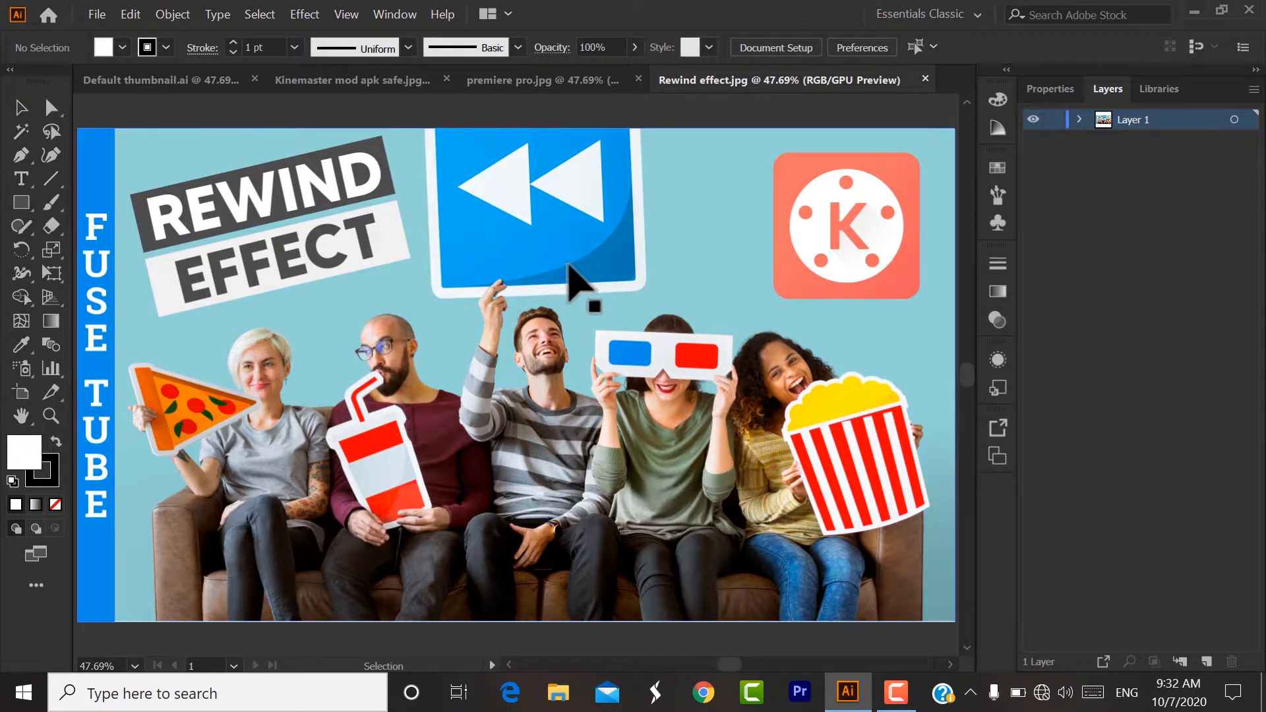
pyautogui.click(220, 82)
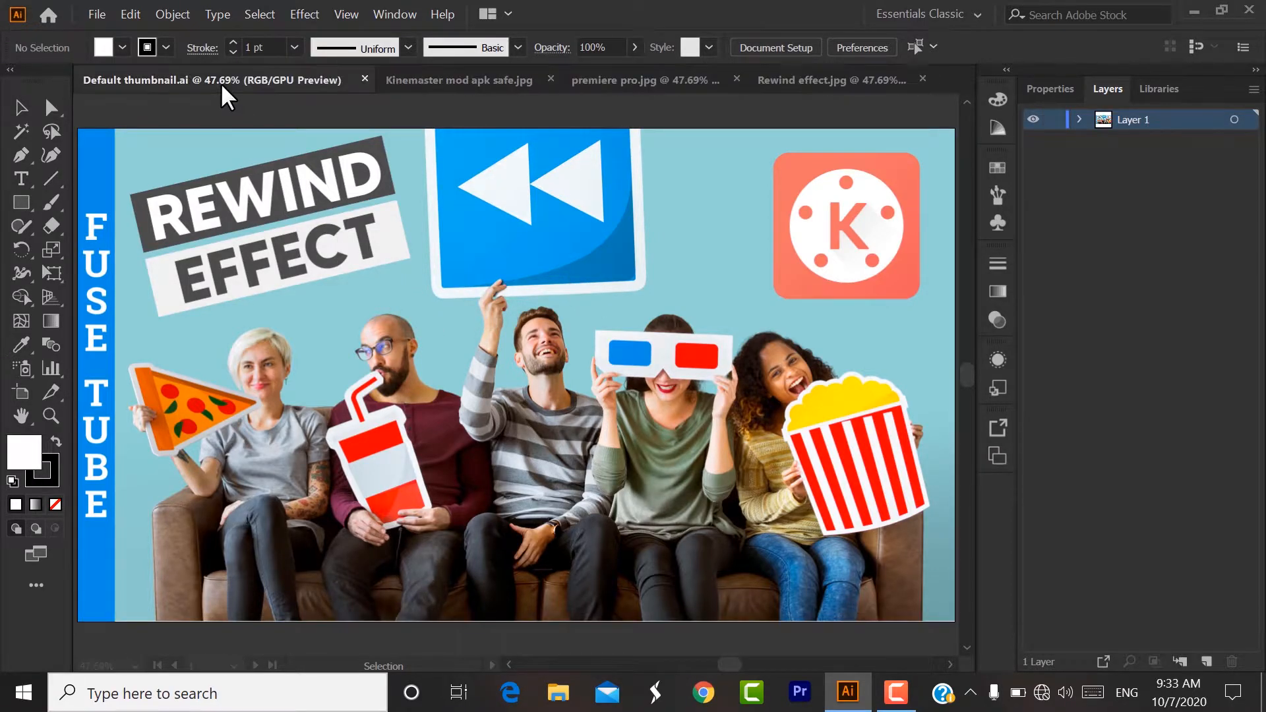
# Create a new landscape document of 1280 x 720 px in RGB with one artboard.
pyautogui.click(51, 14)
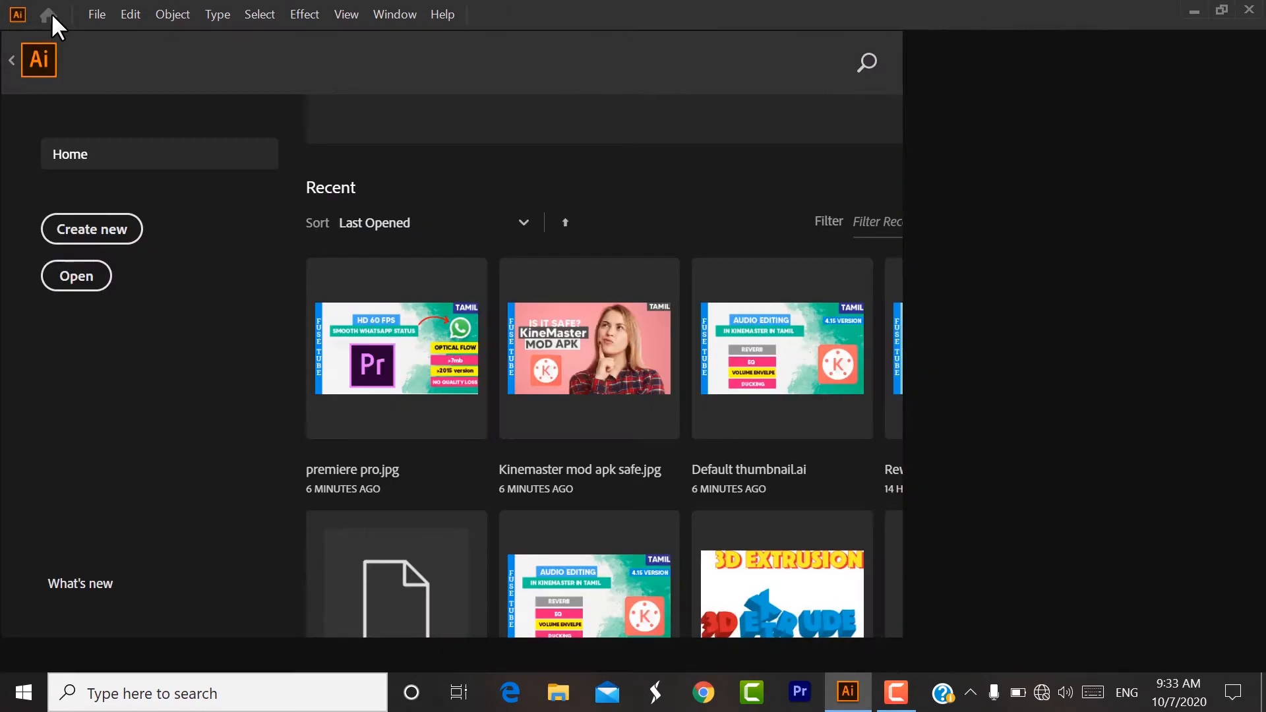
pyautogui.click(125, 235)
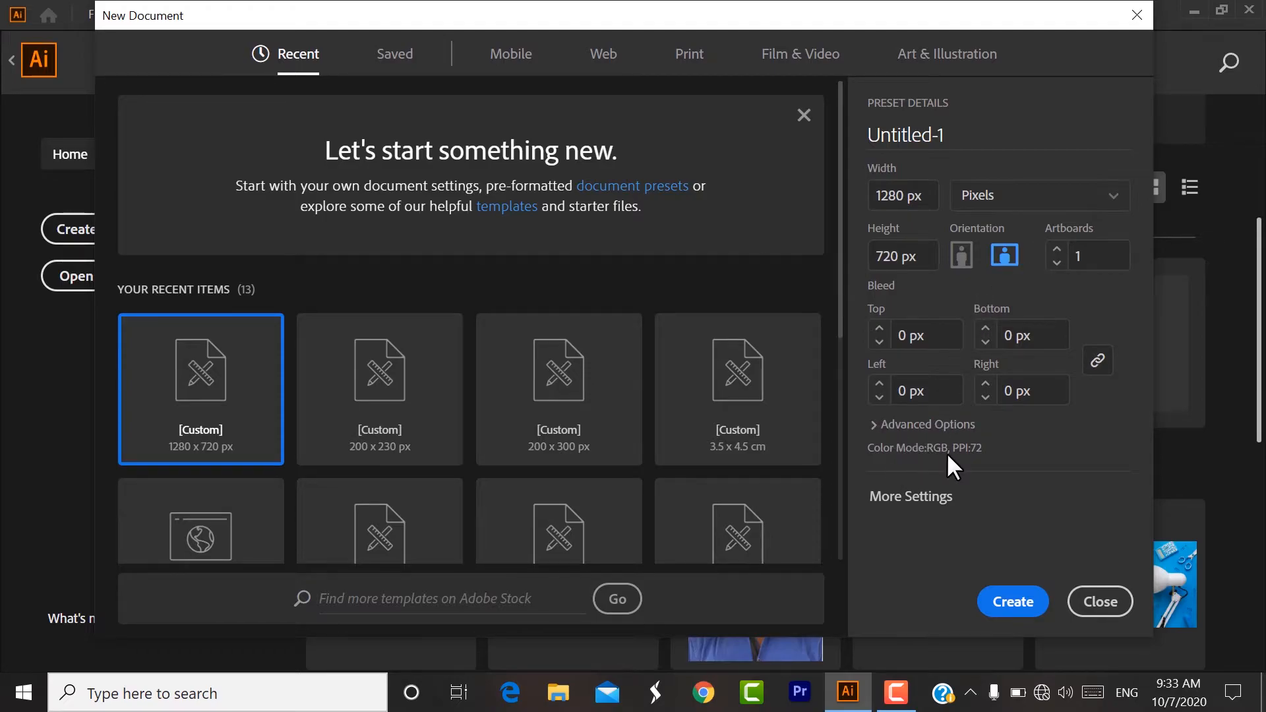
pyautogui.click(1027, 602)
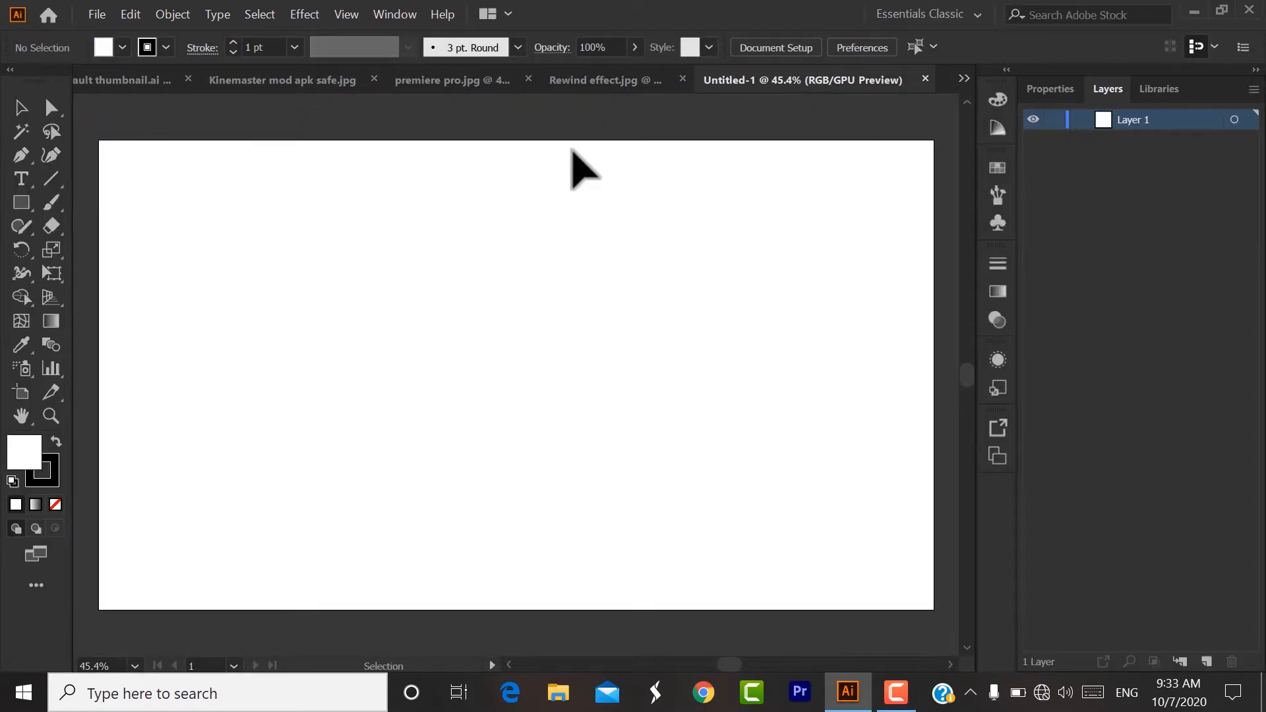
# Copy the green watercolor background image from Default thumbnail.ai into the new document and align it to cover the artboard.
pyautogui.click(132, 83)
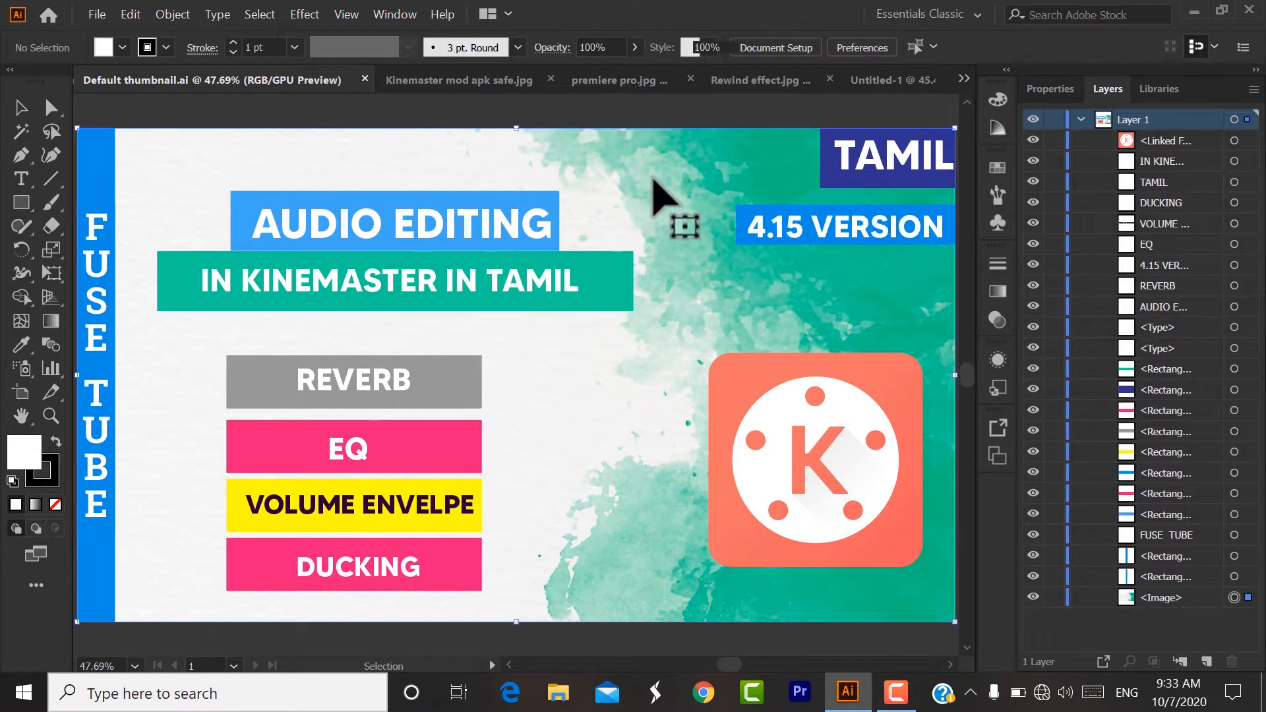
pyautogui.click(655, 191)
pyautogui.moveTo(661, 215); pyautogui.dragTo(872, 404)
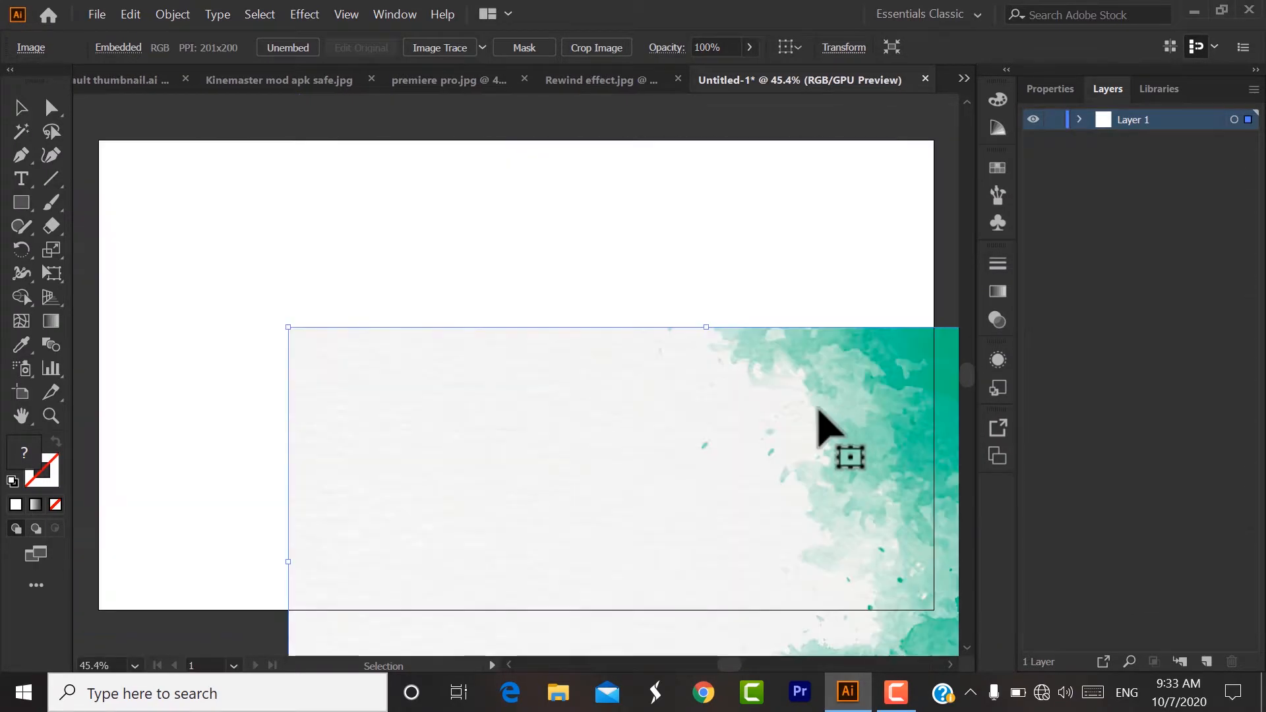
pyautogui.moveTo(690, 404); pyautogui.dragTo(602, 318)
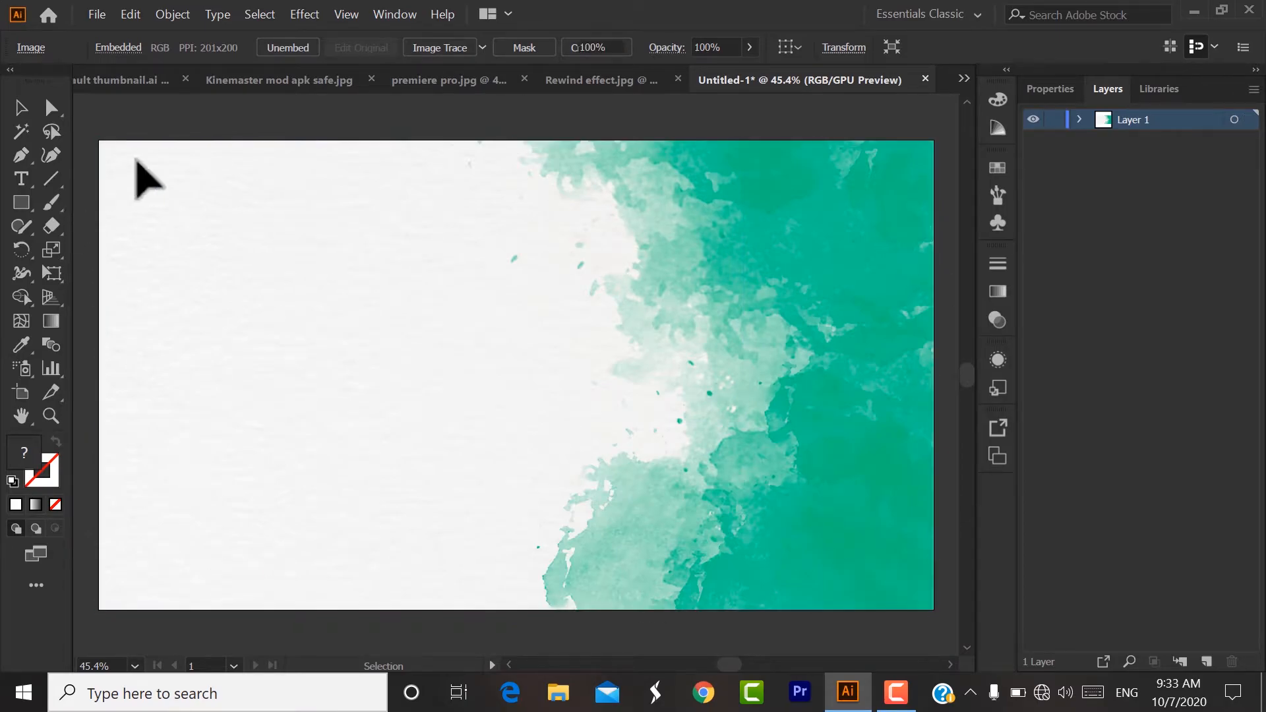
pyautogui.click(217, 119)
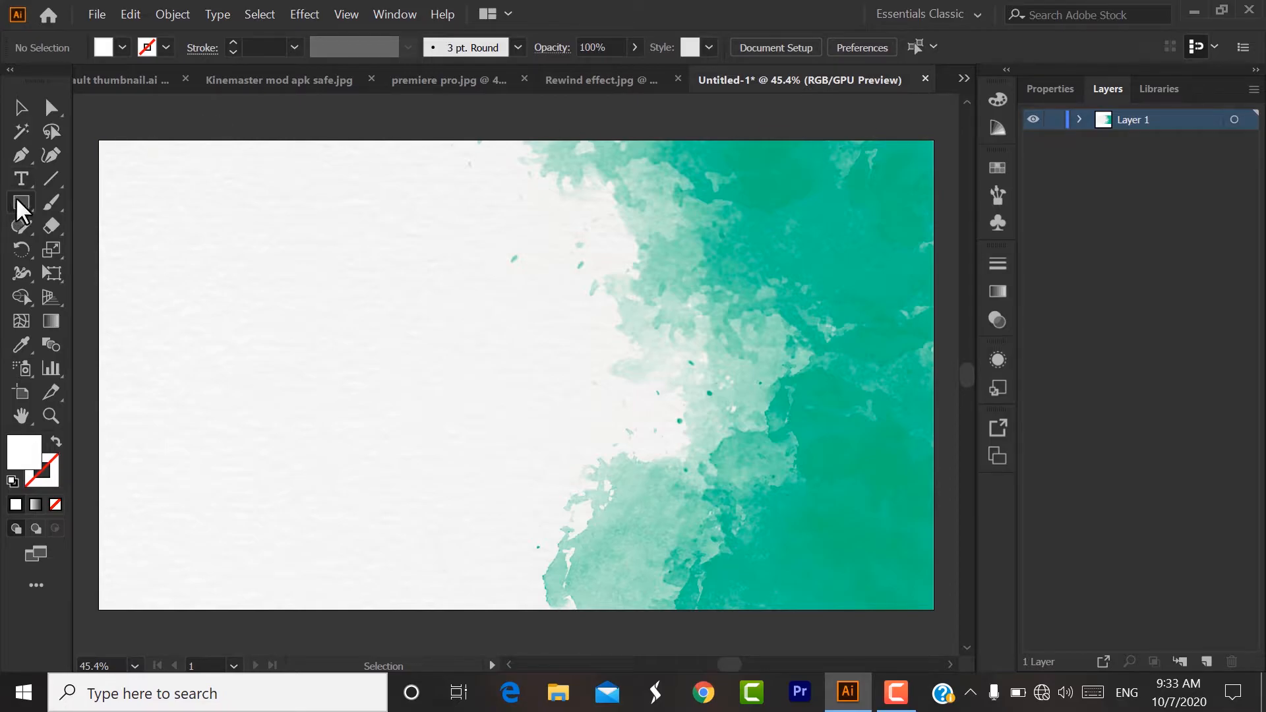
# Draw a narrow full-height rectangle along the artboard's left edge and fill it with light blue.
pyautogui.moveTo(107, 314); pyautogui.dragTo(99, 472)
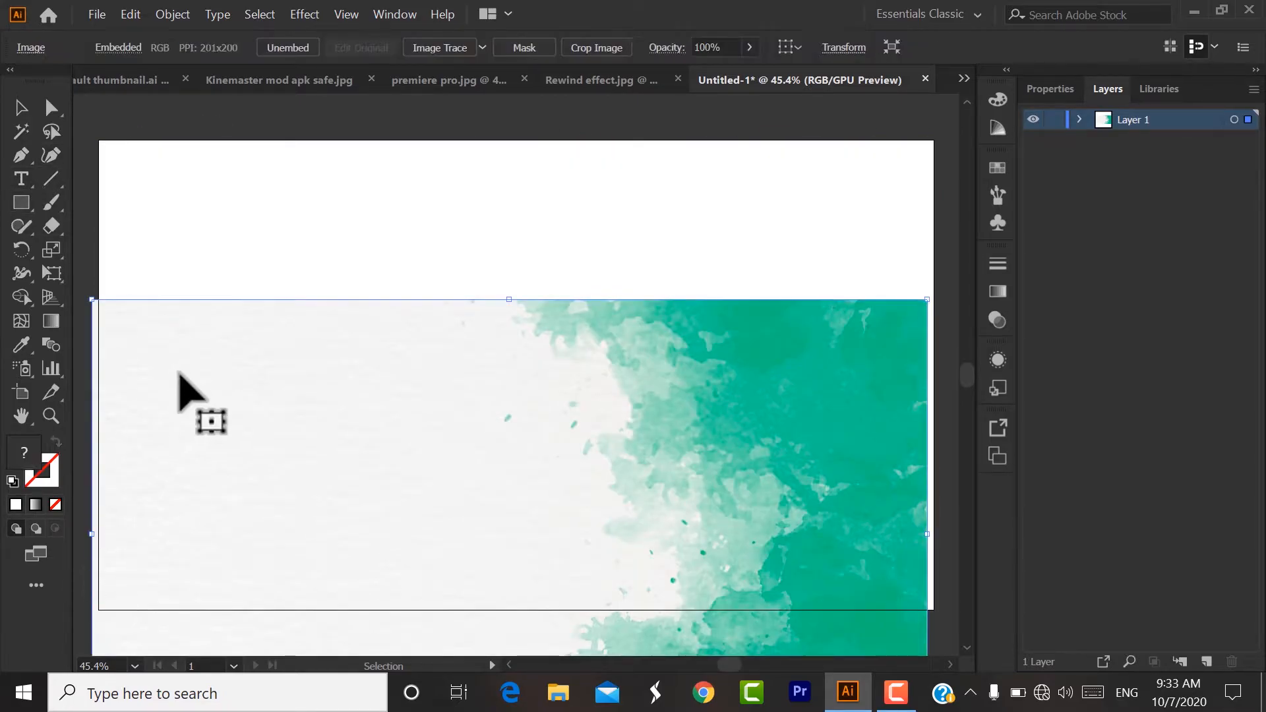
pyautogui.hotkey('ctrl', 'z')
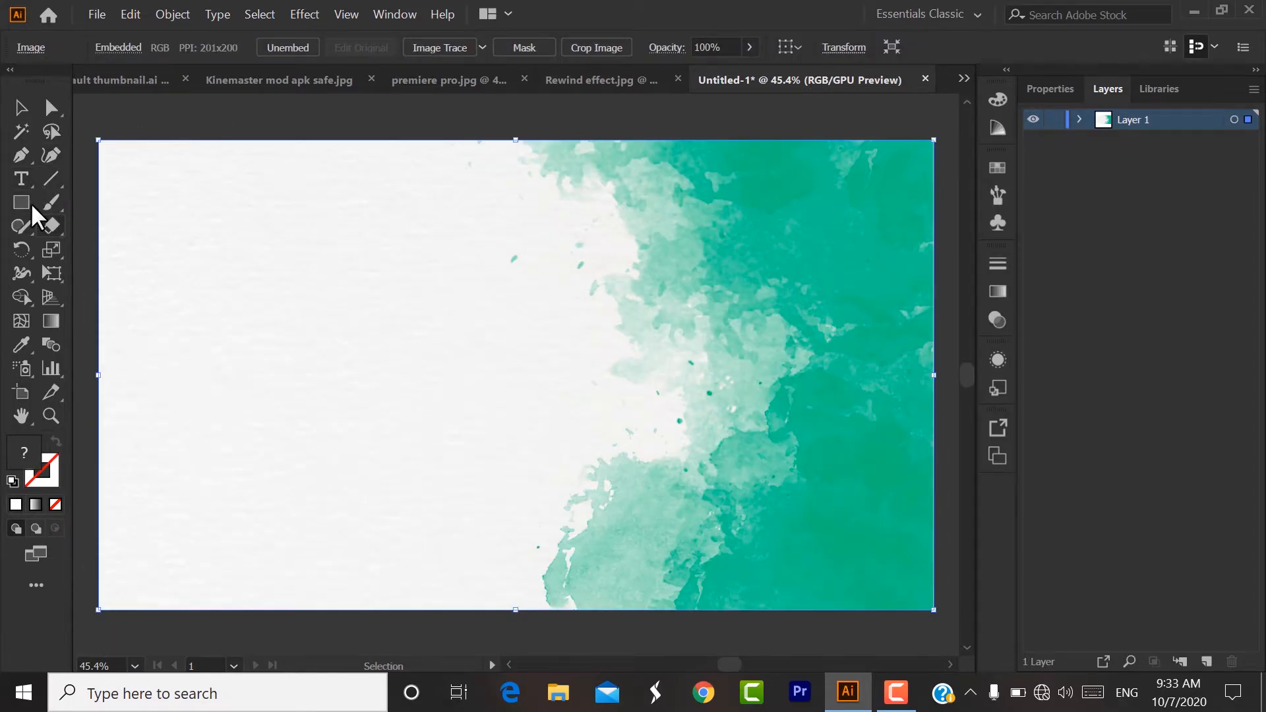
pyautogui.click(20, 199)
pyautogui.moveTo(100, 140); pyautogui.dragTo(130, 608)
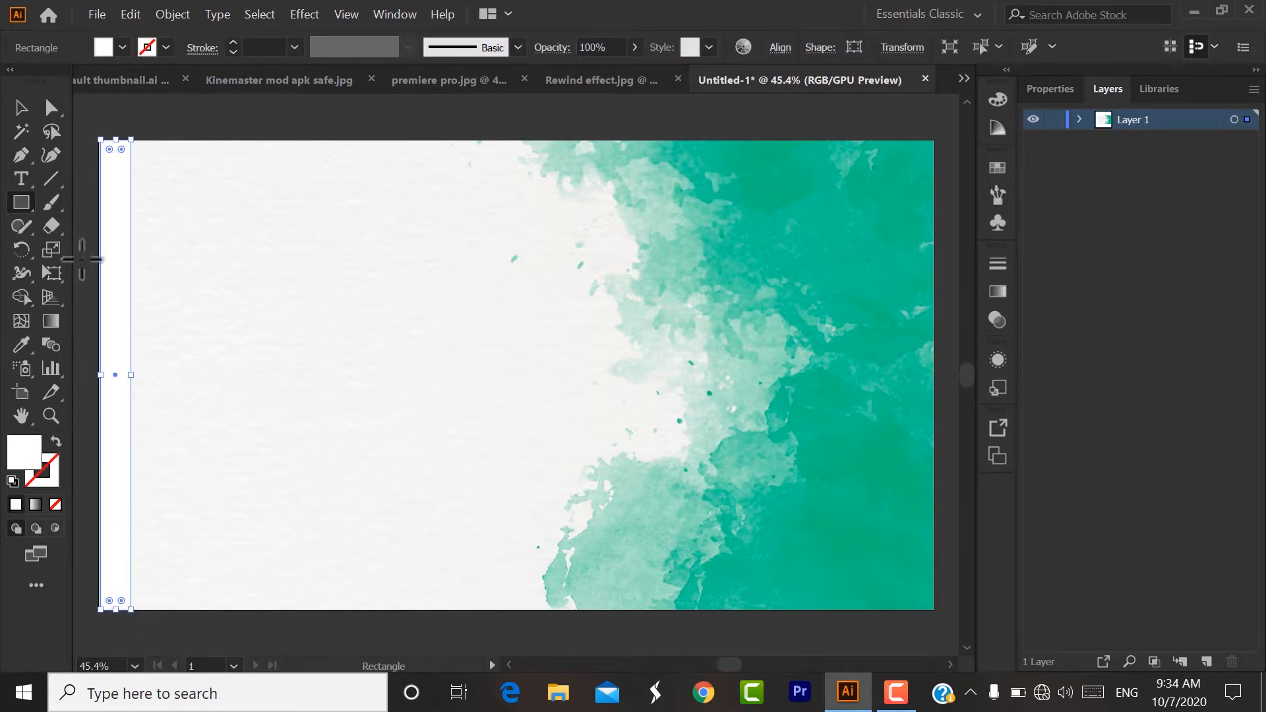
pyautogui.click(122, 47)
pyautogui.click(27, 154)
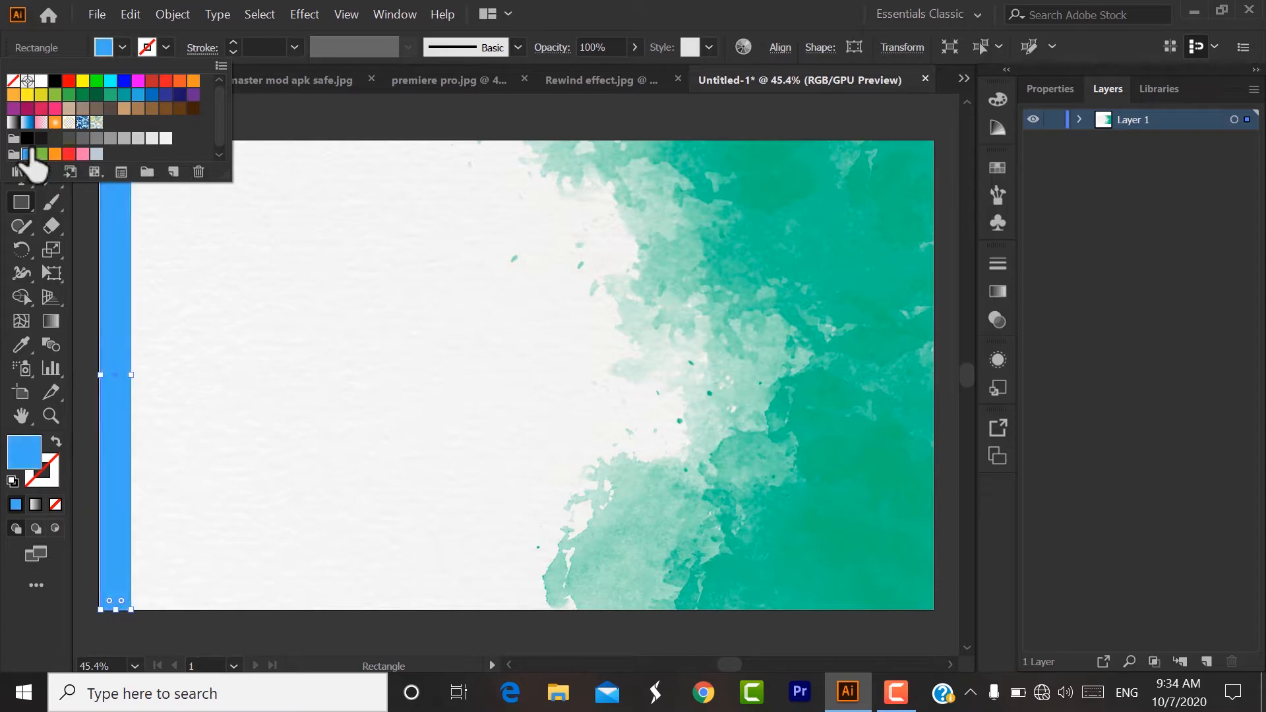
pyautogui.click(111, 48)
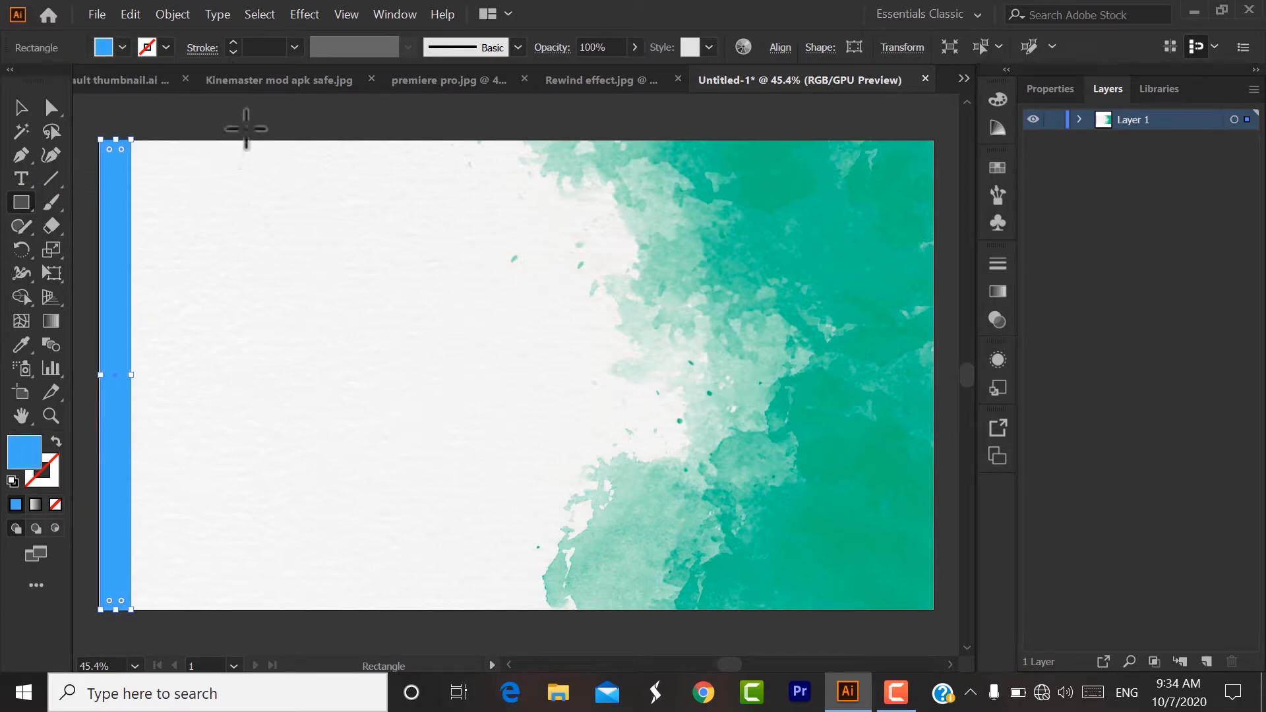
# Adjust the blue strip so that it sits flush with the artboard's left edge.
pyautogui.click(26, 105)
pyautogui.click(175, 124)
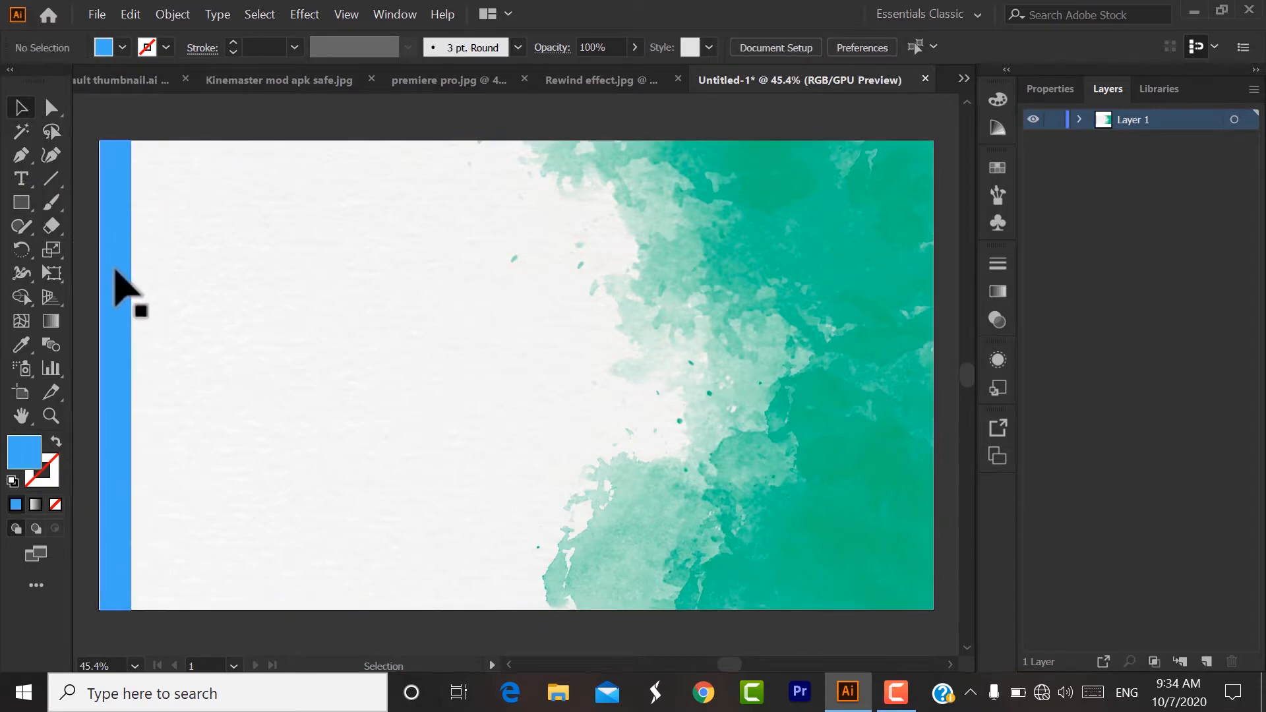
pyautogui.click(124, 363)
pyautogui.moveTo(101, 379); pyautogui.dragTo(104, 382)
pyautogui.click(200, 123)
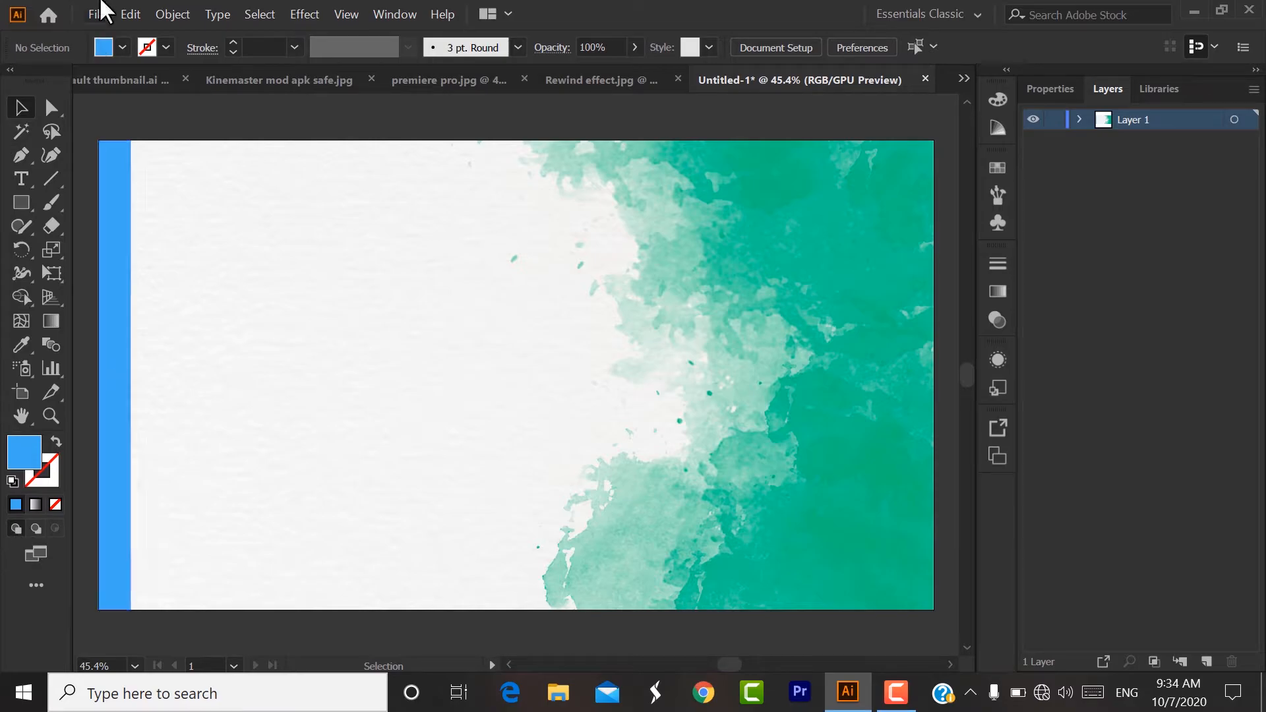
# Add the vertical text "FUSE TUBE" near the top of the blue strip with the Vertical Type tool.
pyautogui.click(20, 176)
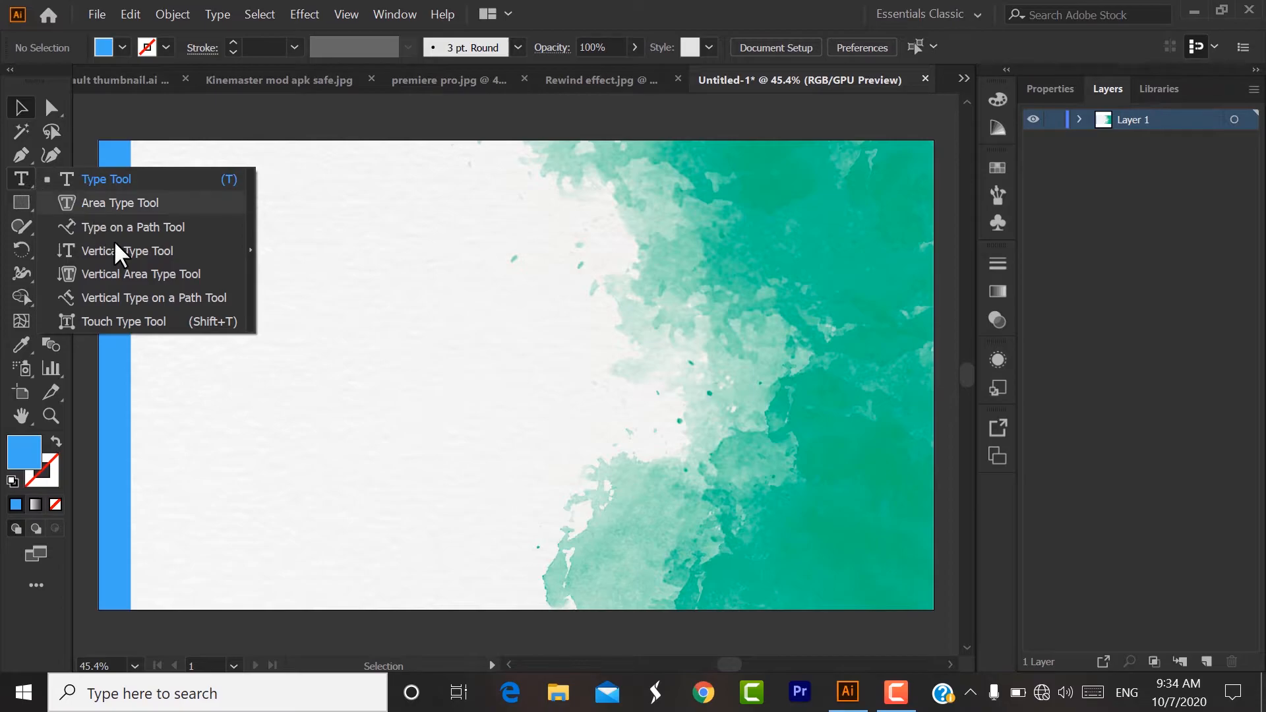
pyautogui.click(129, 256)
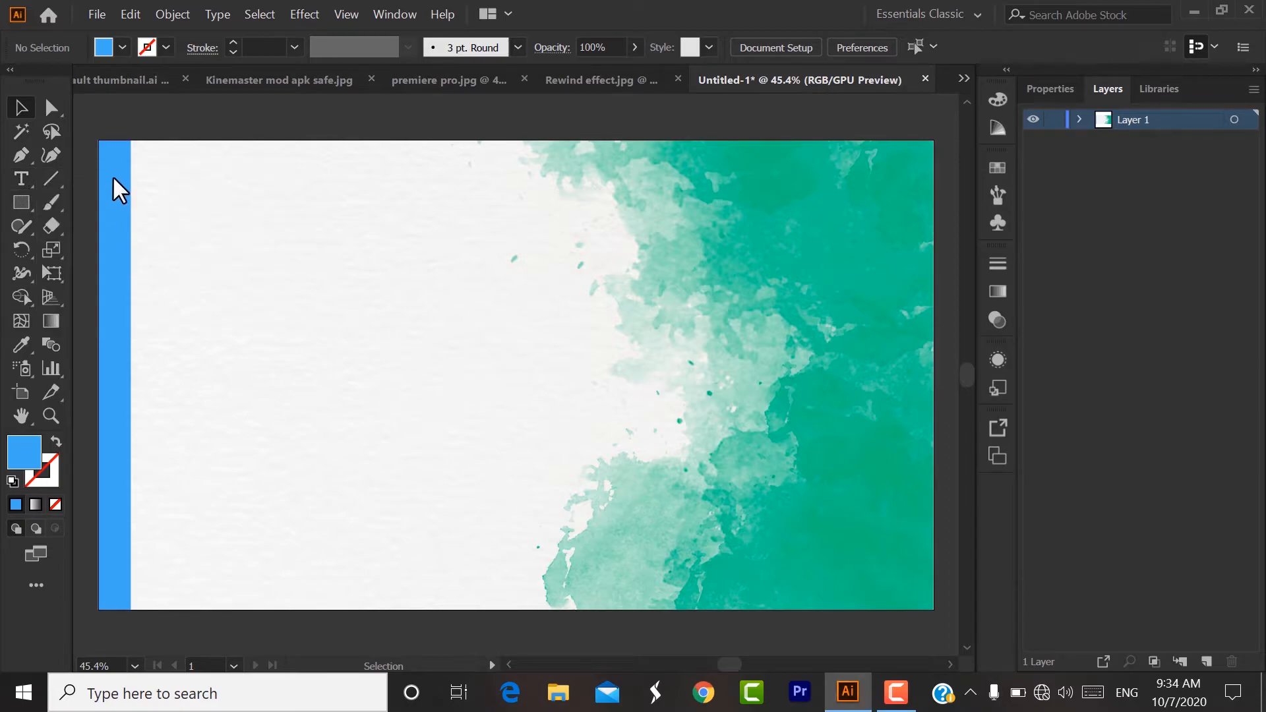
pyautogui.click(23, 174)
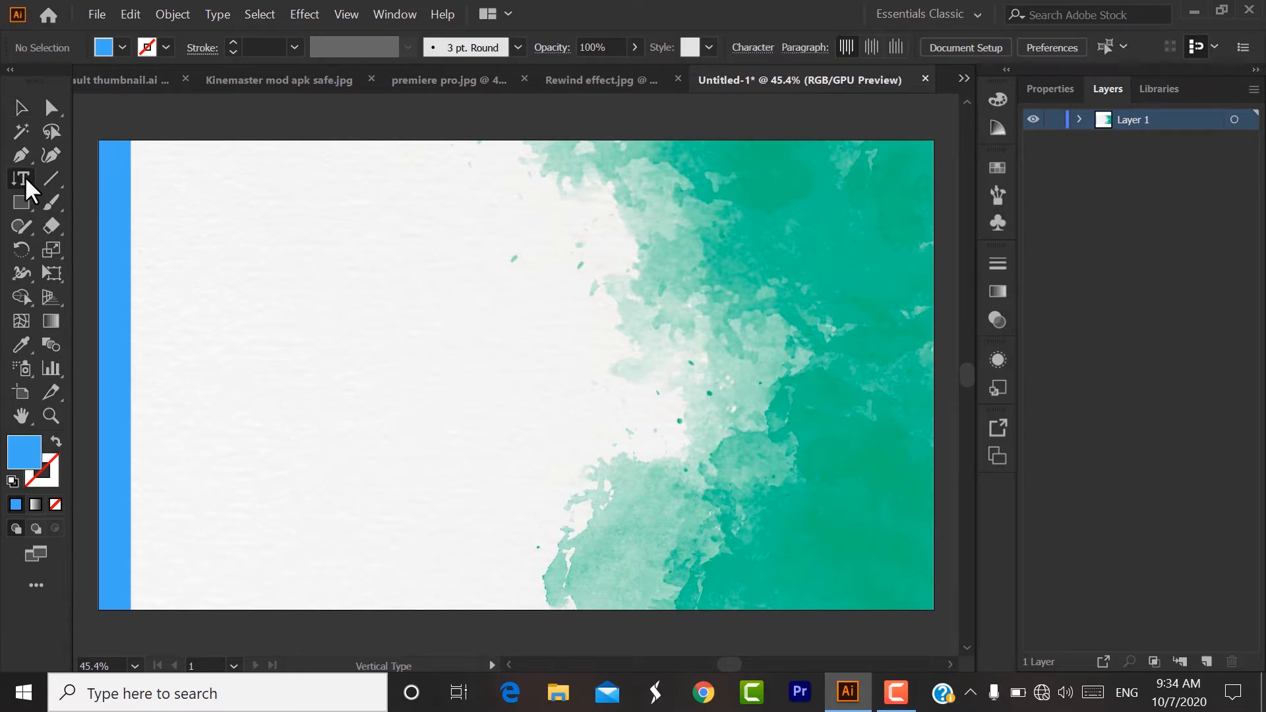
pyautogui.click(106, 172)
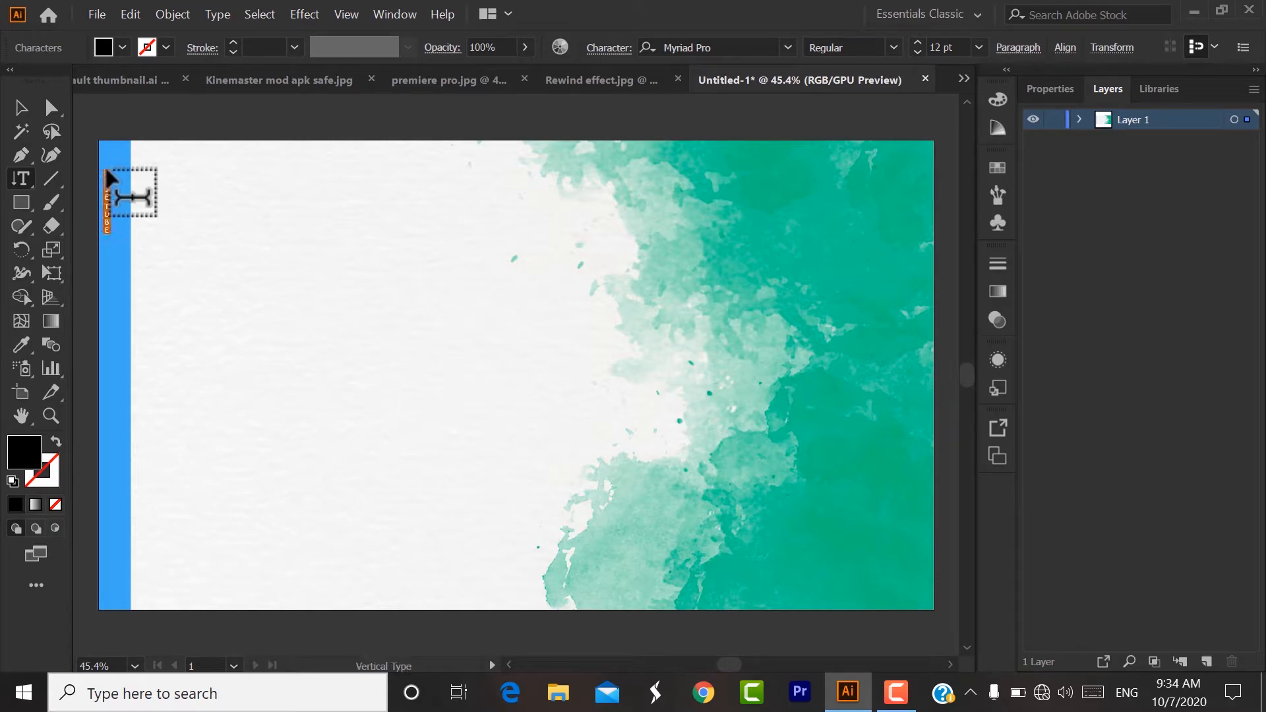
# Set the vertical text's font to MADE TOMMY Bold and its size to 48 pt.
pyautogui.click(753, 46)
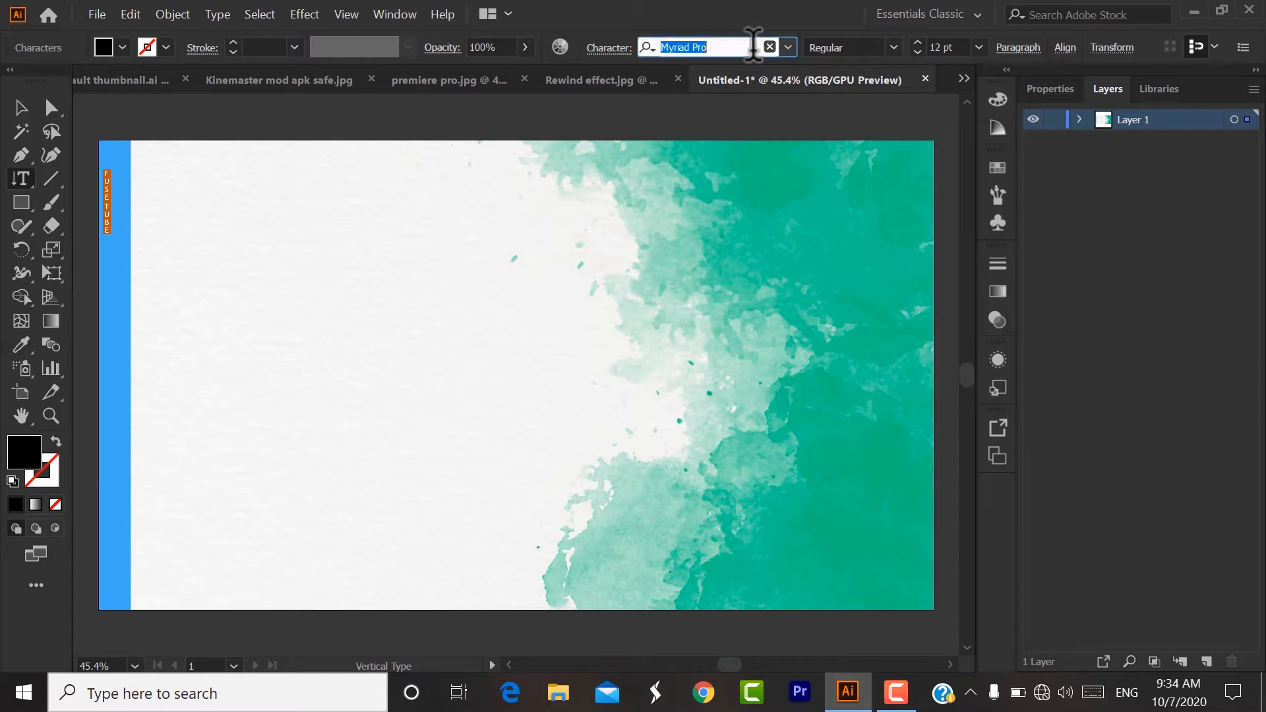
pyautogui.write('T')
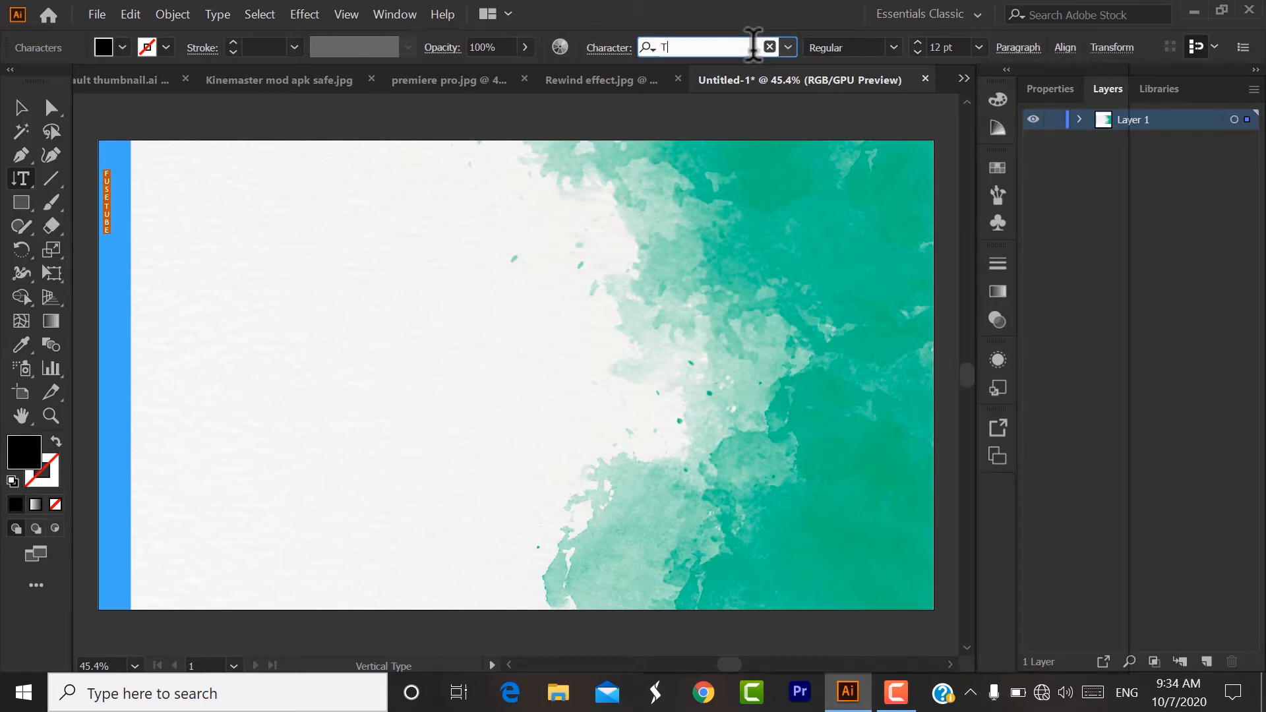
pyautogui.write('OMMY')
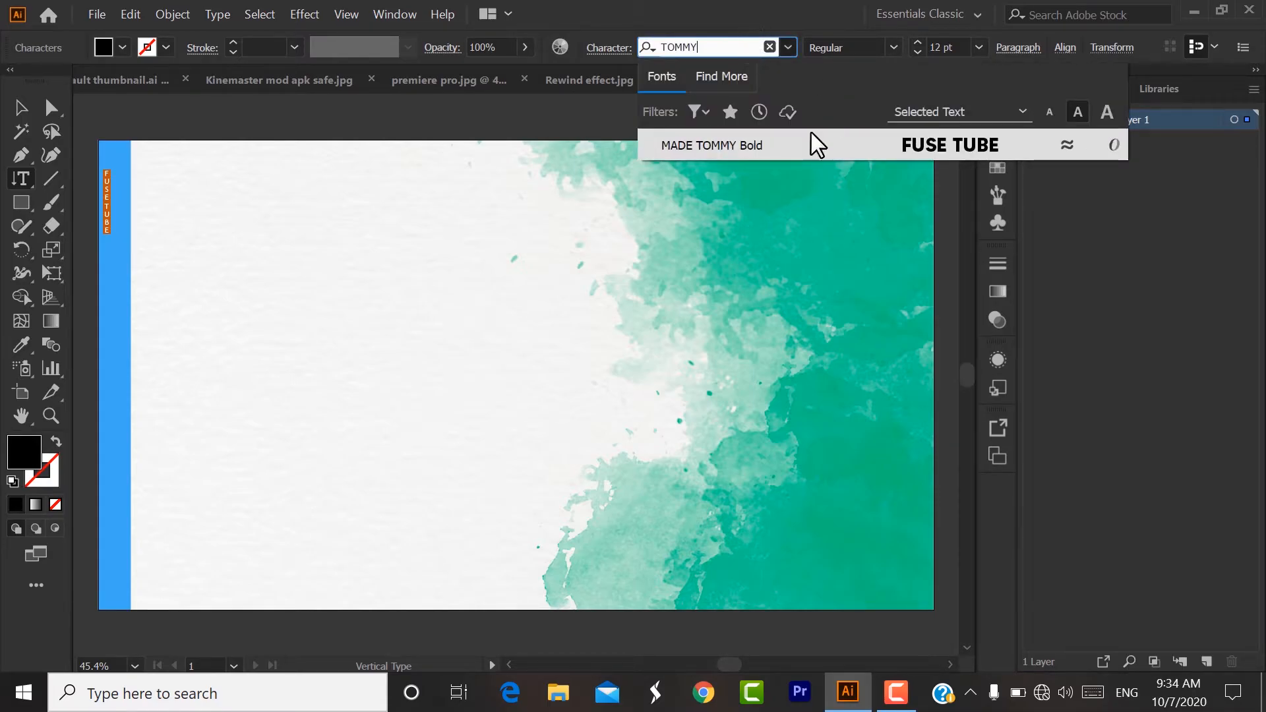
pyautogui.click(799, 152)
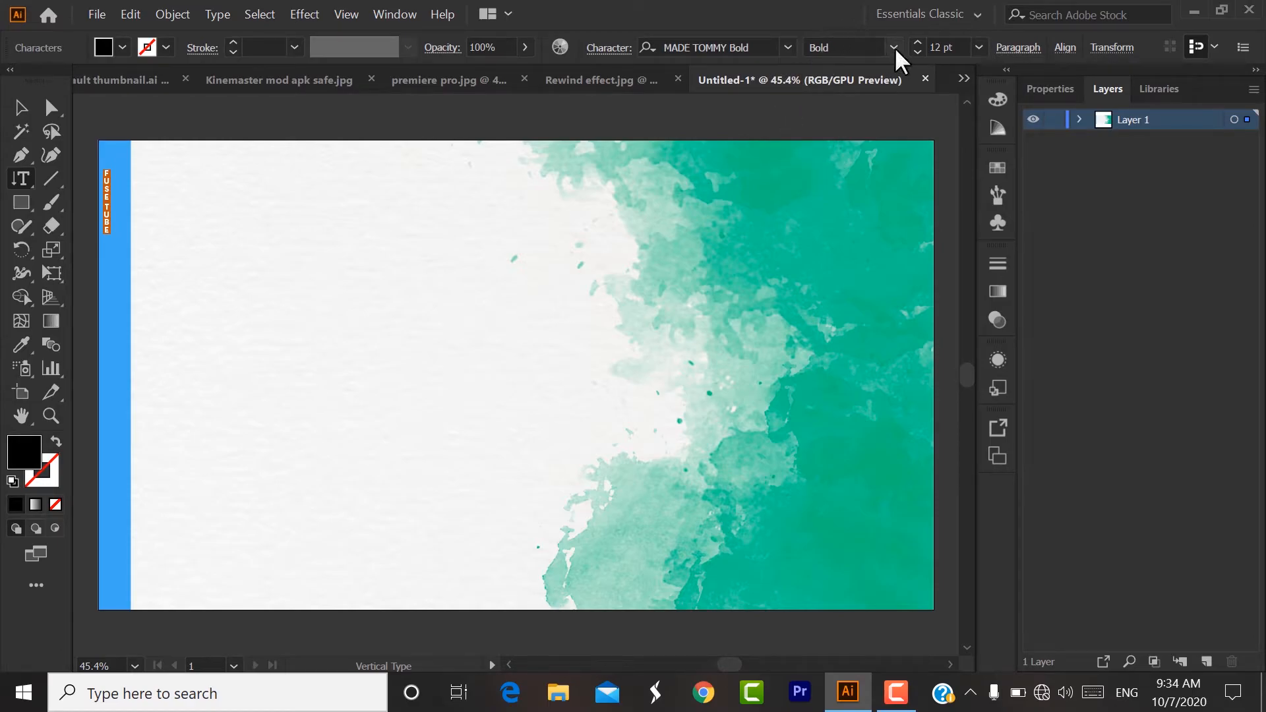
pyautogui.click(980, 46)
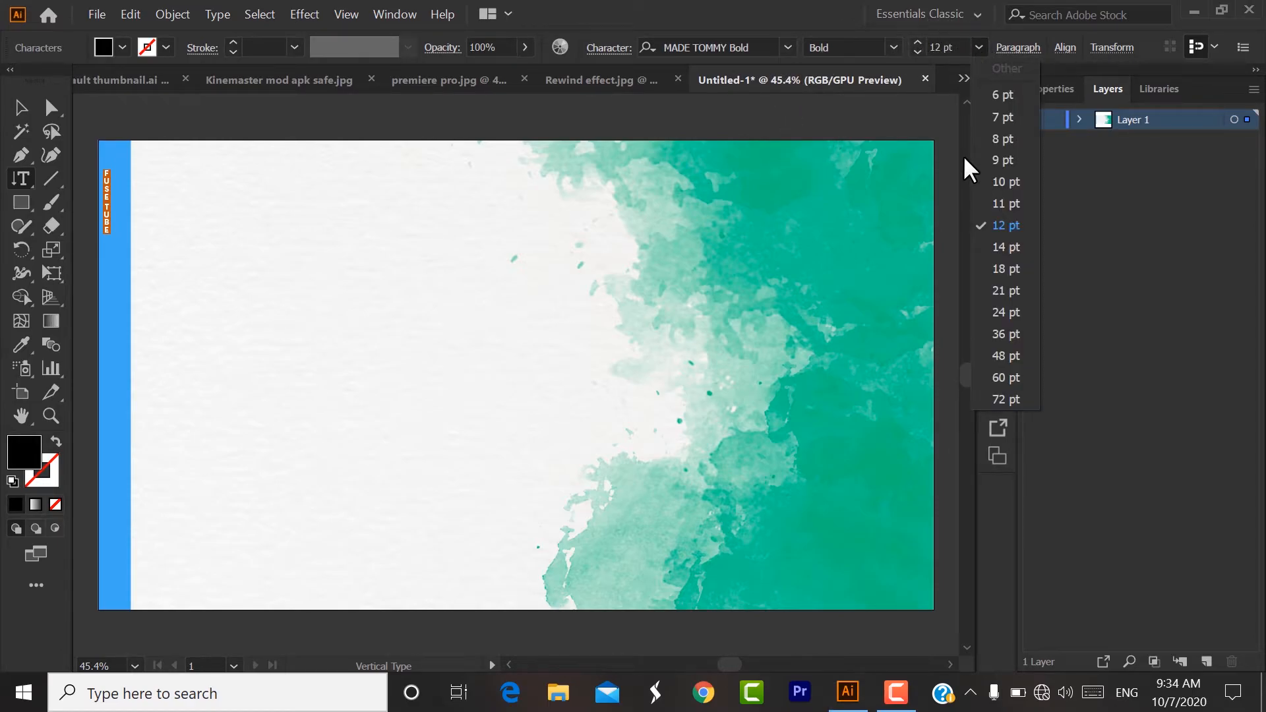
pyautogui.click(1002, 360)
# Center the "FUSE TUBE" text within the blue strip and change its fill color to white.
pyautogui.click(24, 106)
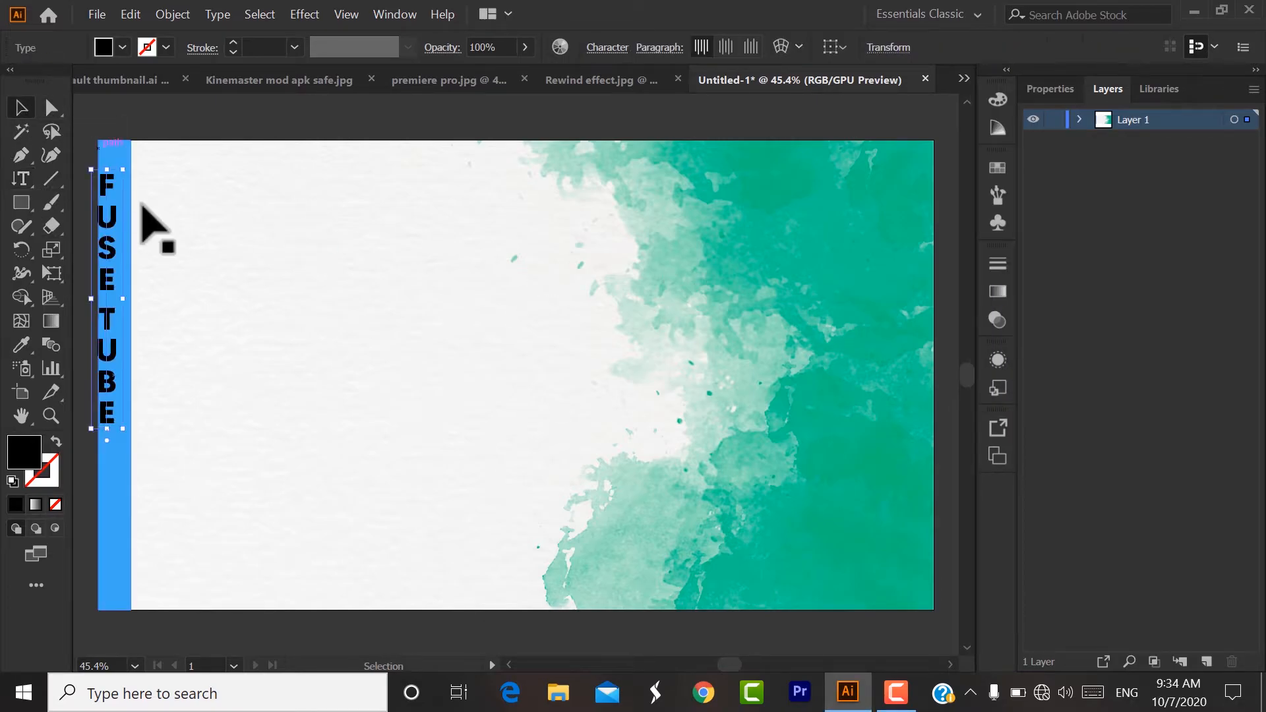
pyautogui.moveTo(119, 269); pyautogui.dragTo(129, 313)
pyautogui.doubleClick(119, 249)
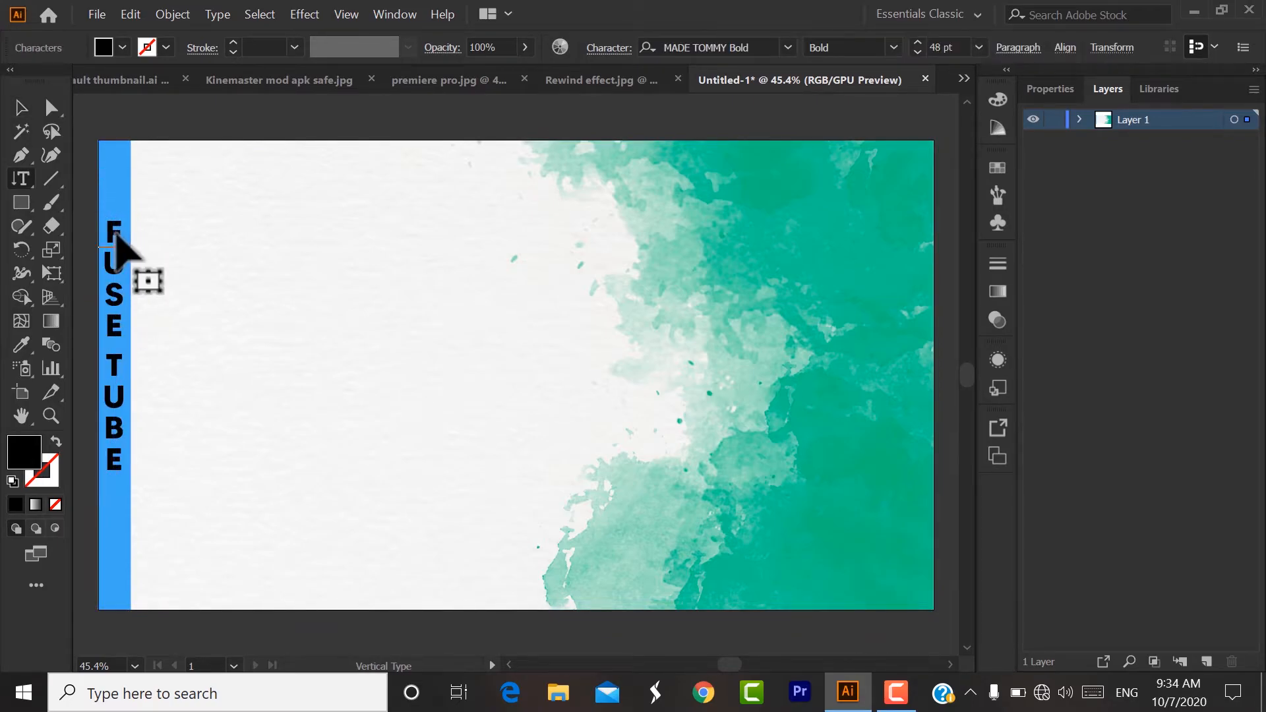
pyautogui.doubleClick(117, 235)
pyautogui.hotkey('ctrl', 'a')
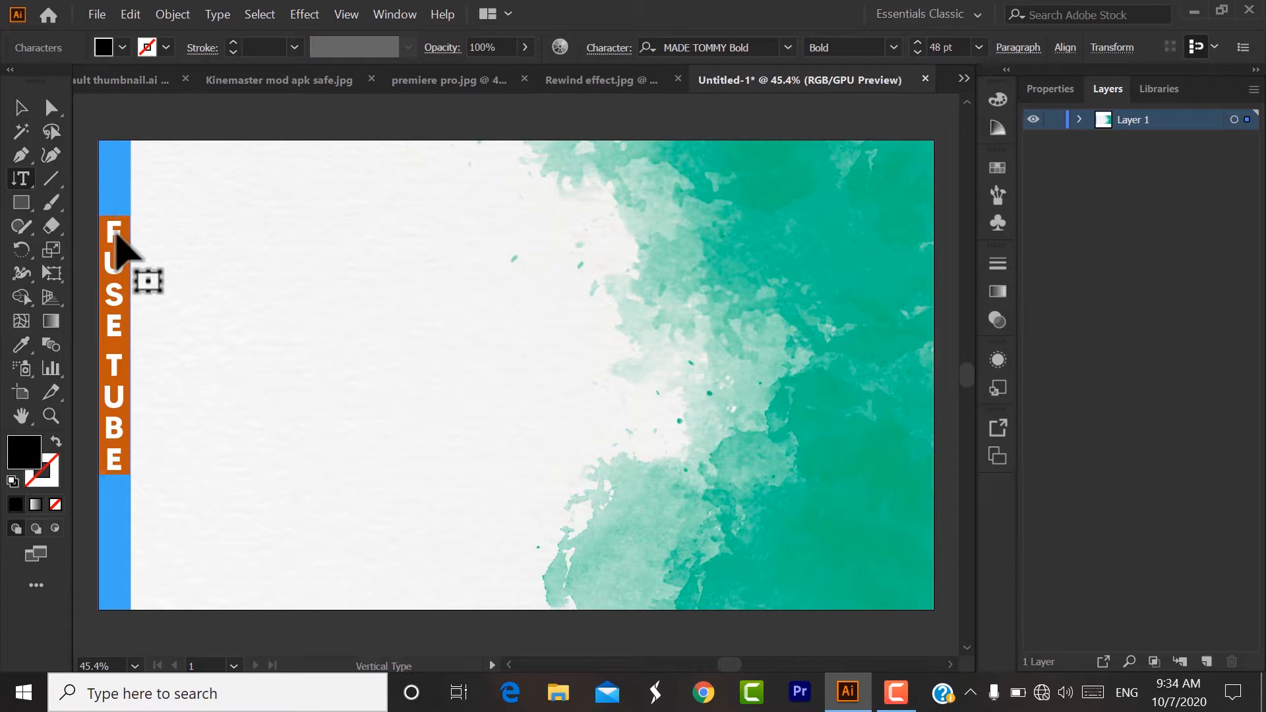
pyautogui.click(122, 51)
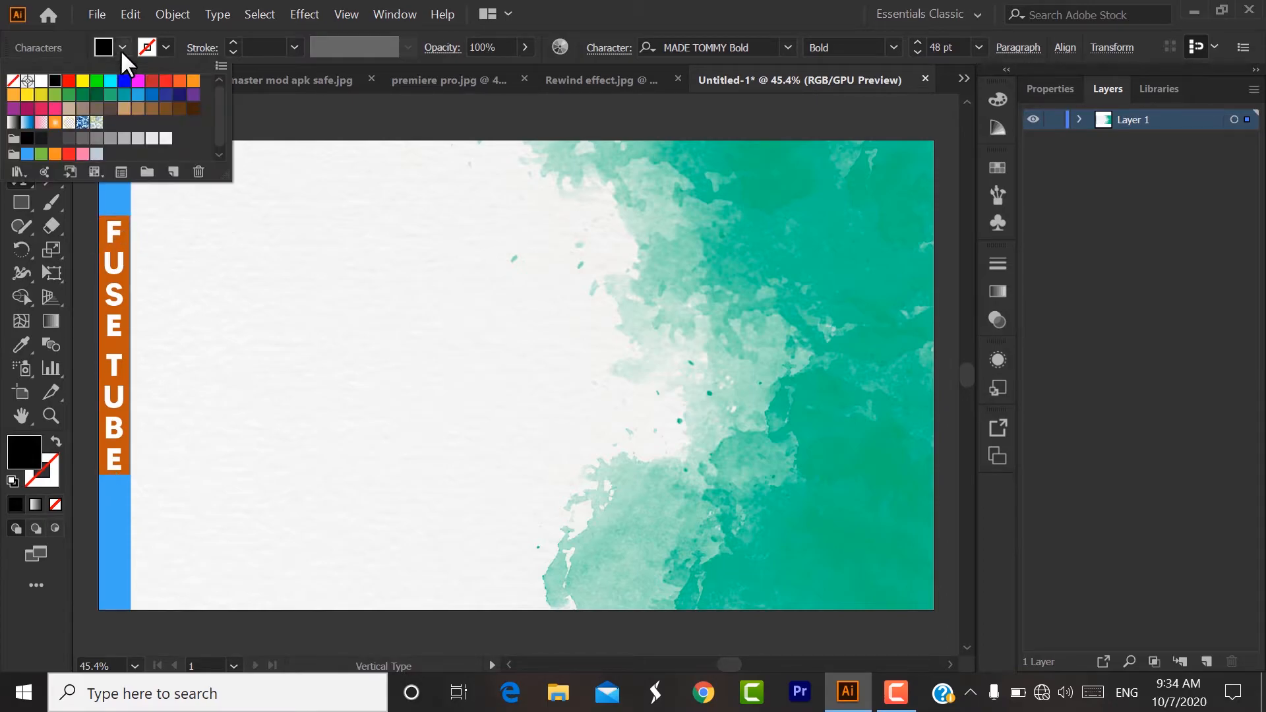
pyautogui.click(41, 81)
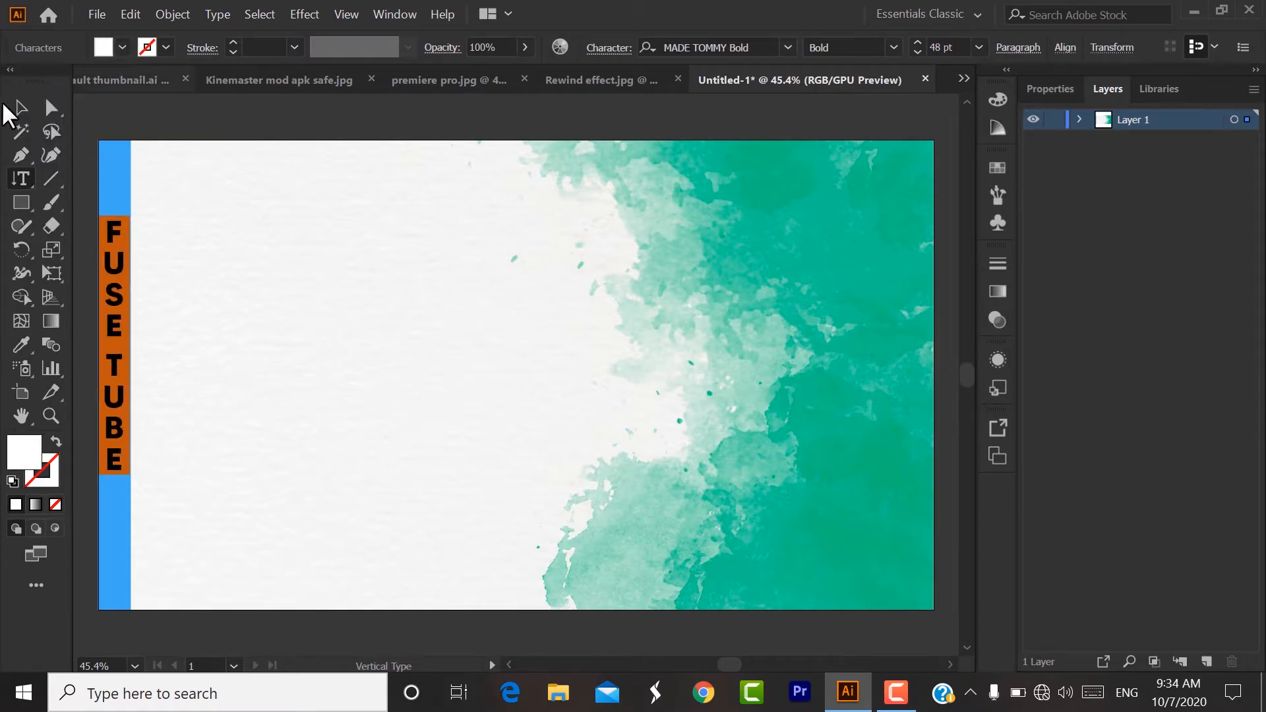
pyautogui.click(20, 107)
pyautogui.click(486, 132)
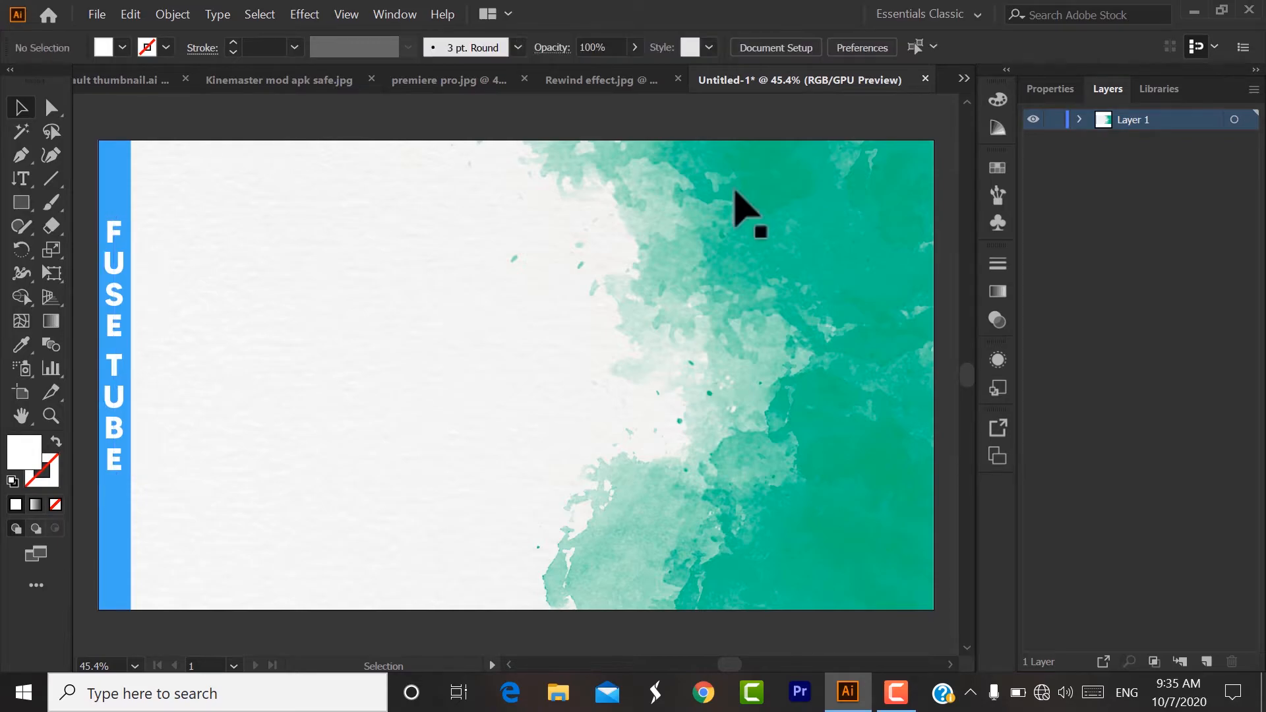
# Draw a wide blue rectangle without a stroke in the upper part of the white background area with the Rectangle tool.
pyautogui.click(17, 200)
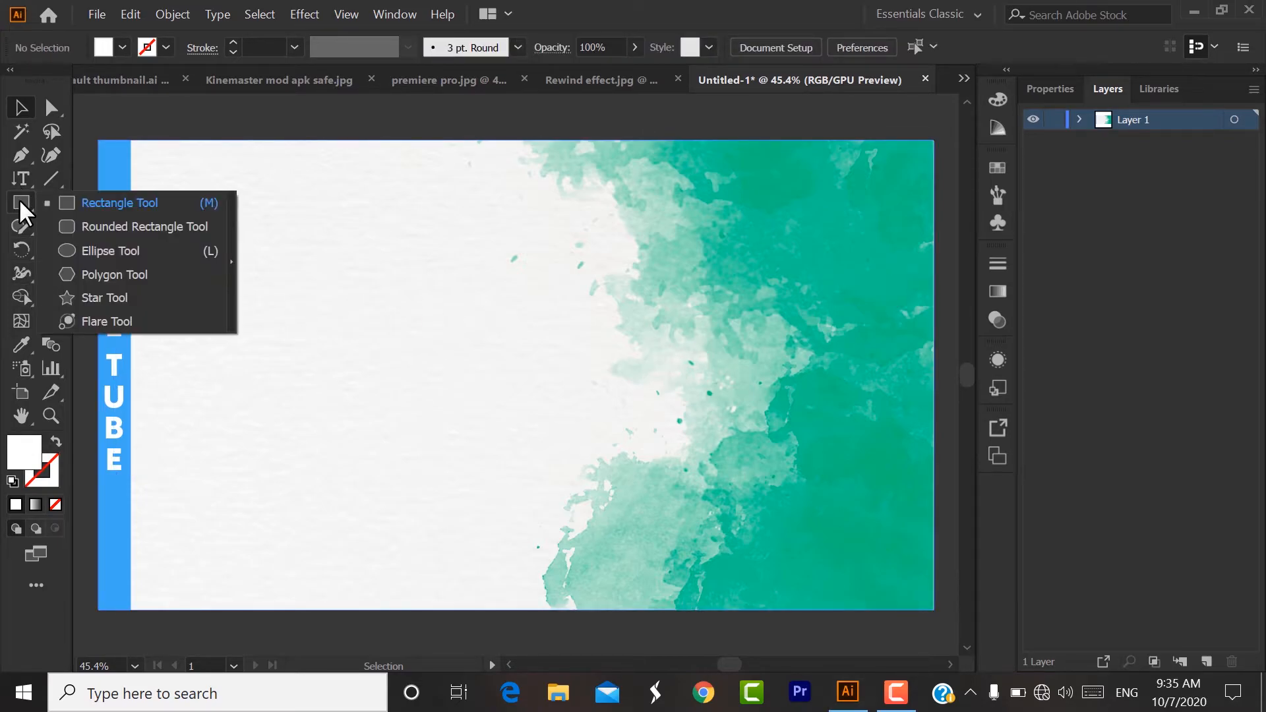
pyautogui.click(66, 200)
pyautogui.click(122, 47)
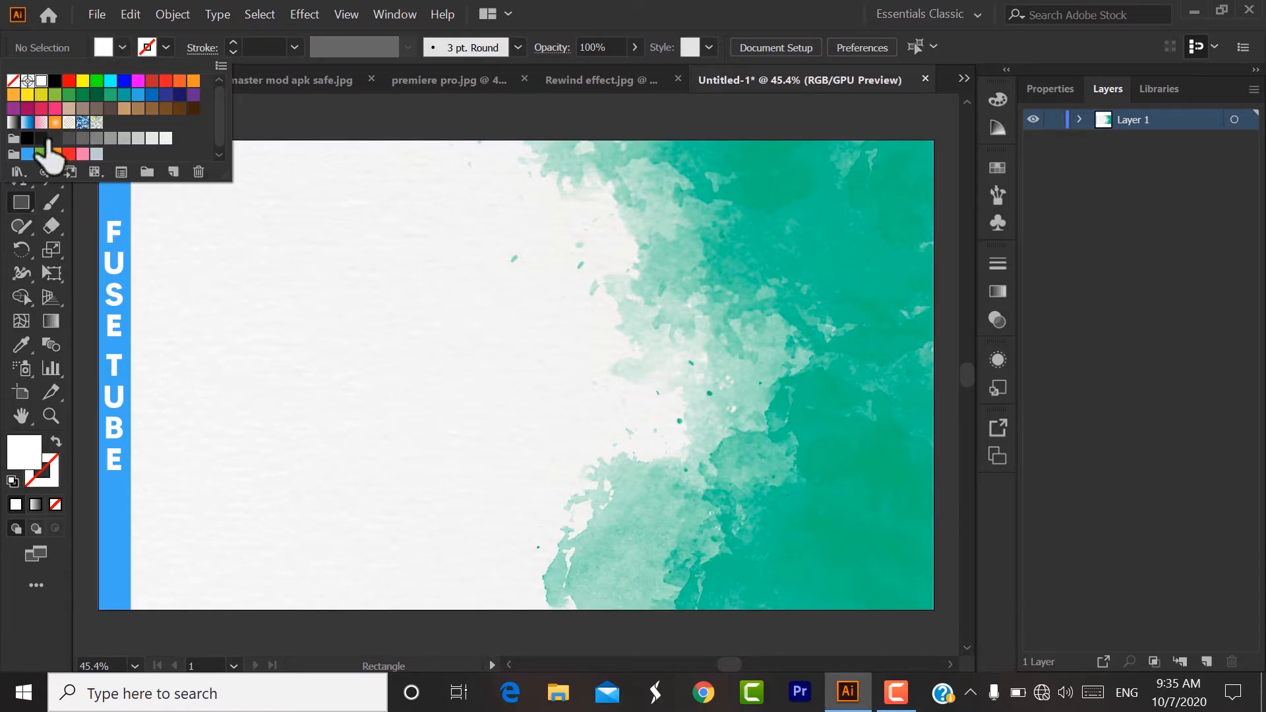
pyautogui.click(27, 153)
pyautogui.click(123, 46)
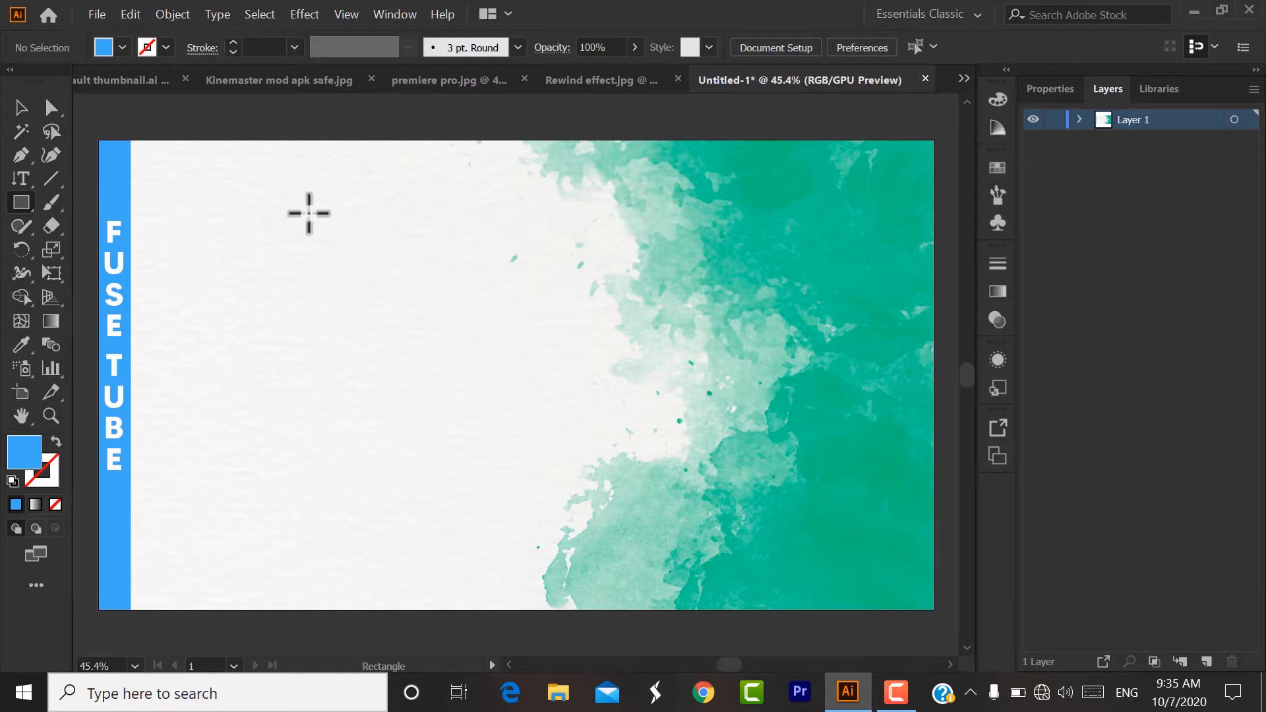
pyautogui.moveTo(298, 216); pyautogui.dragTo(560, 272)
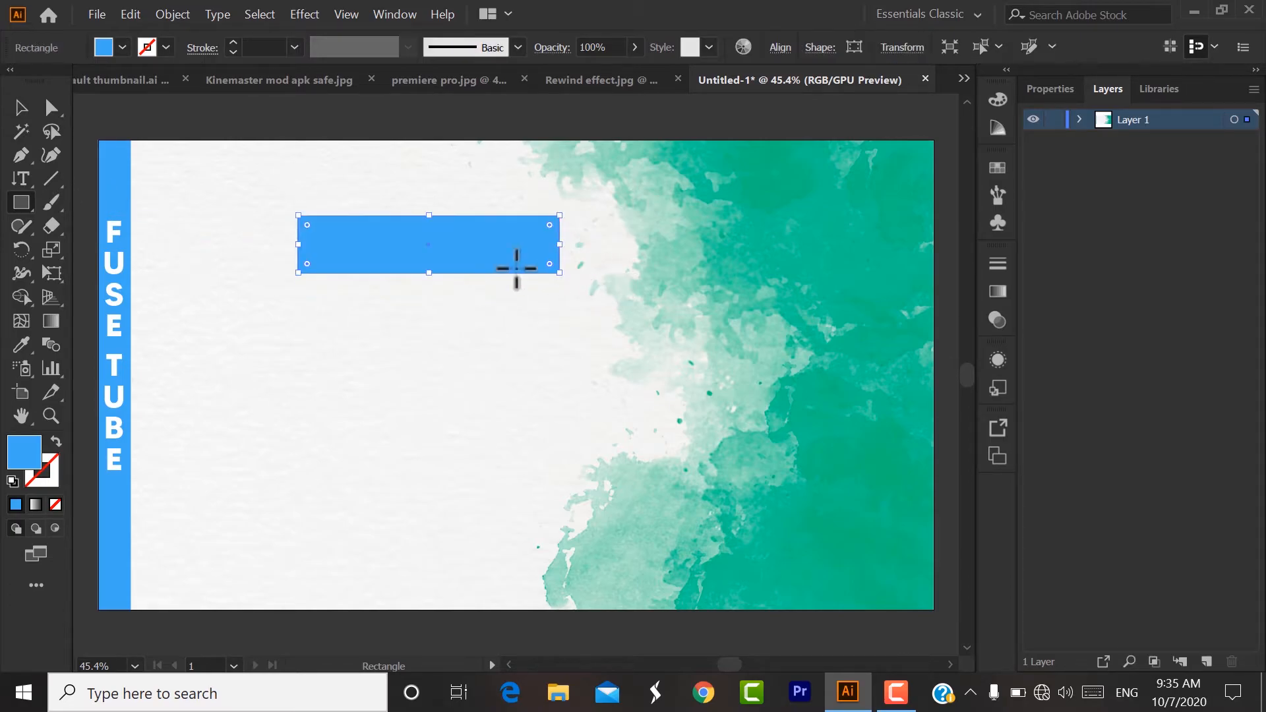
# Duplicate the blue rectangle just below the original and shift the original slightly to the left.
pyautogui.click(20, 109)
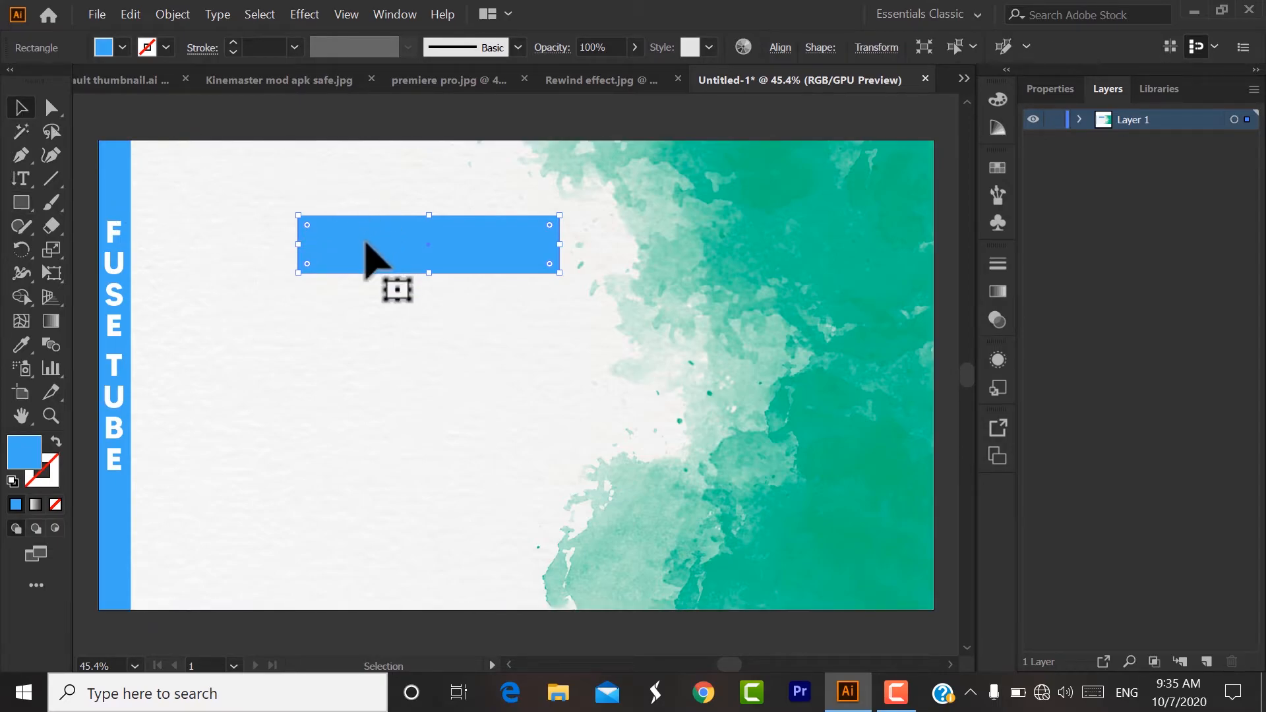
pyautogui.moveTo(367, 255); pyautogui.dragTo(346, 342)
pyautogui.moveTo(393, 241); pyautogui.dragTo(344, 240)
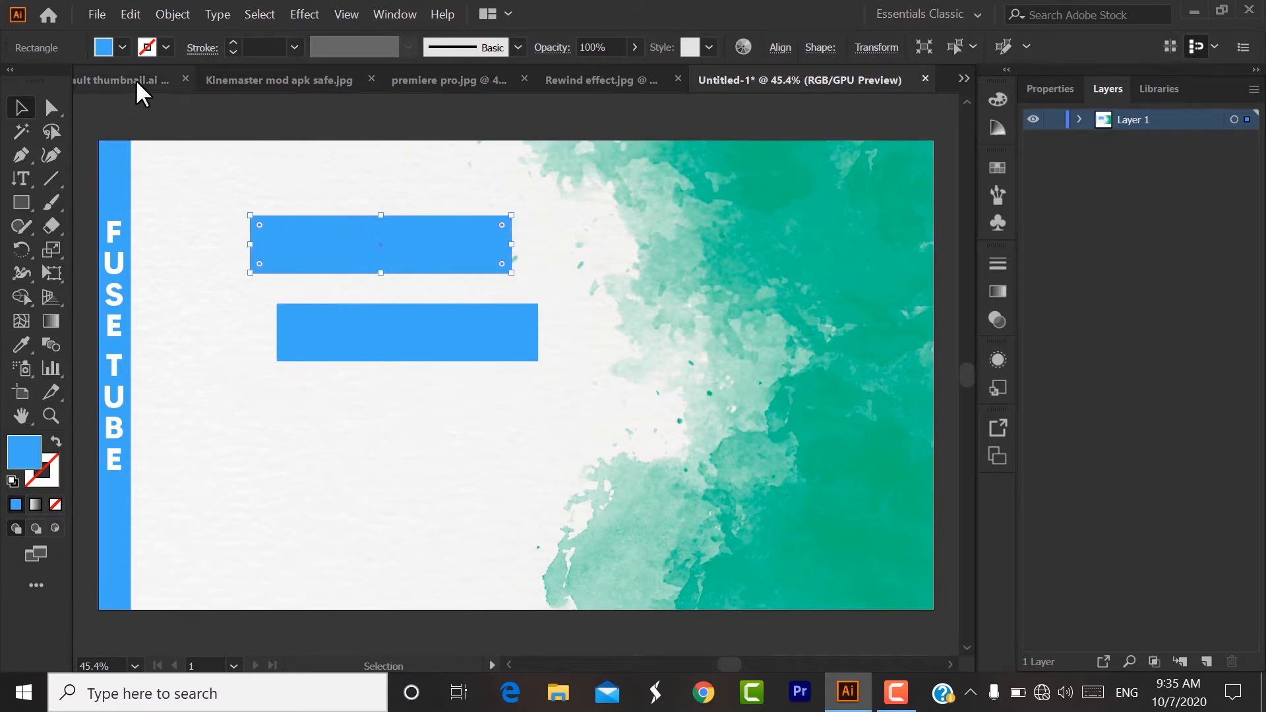
# Consult Default thumbnail.ai for the layout and add the text "HD 60FPS", centered on the upper blue rectangle.
pyautogui.click(136, 81)
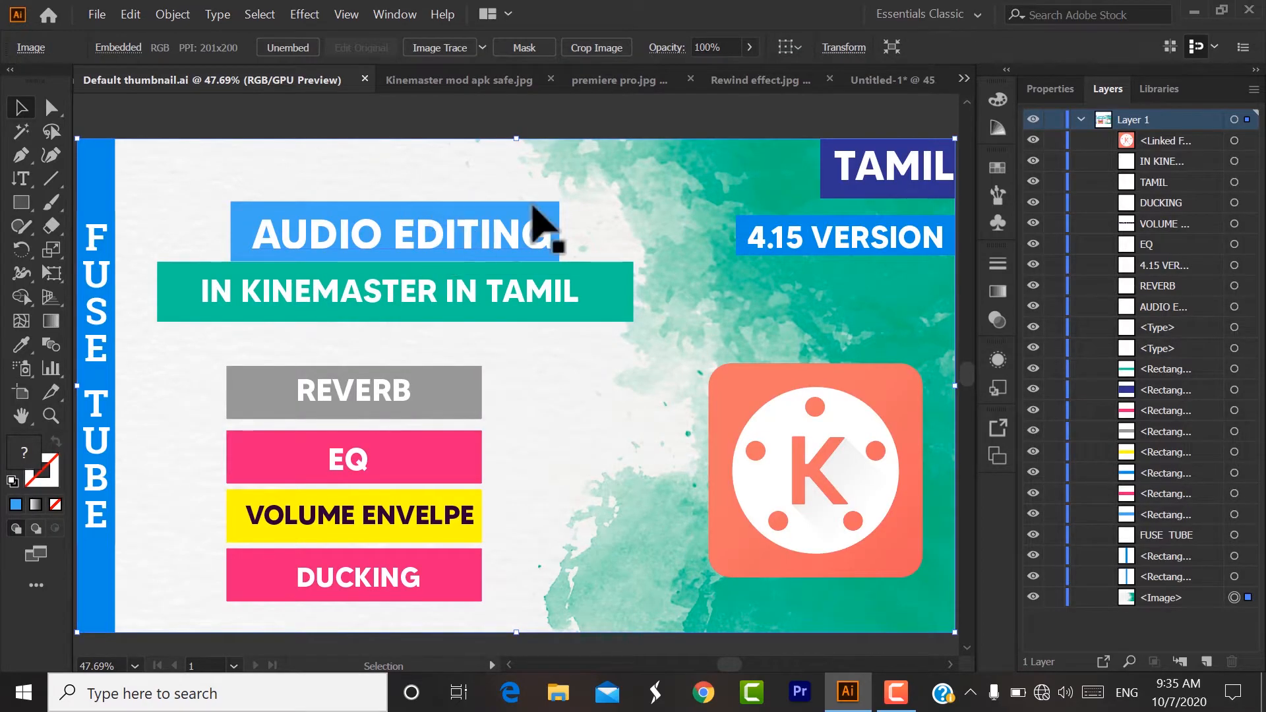
pyautogui.click(871, 75)
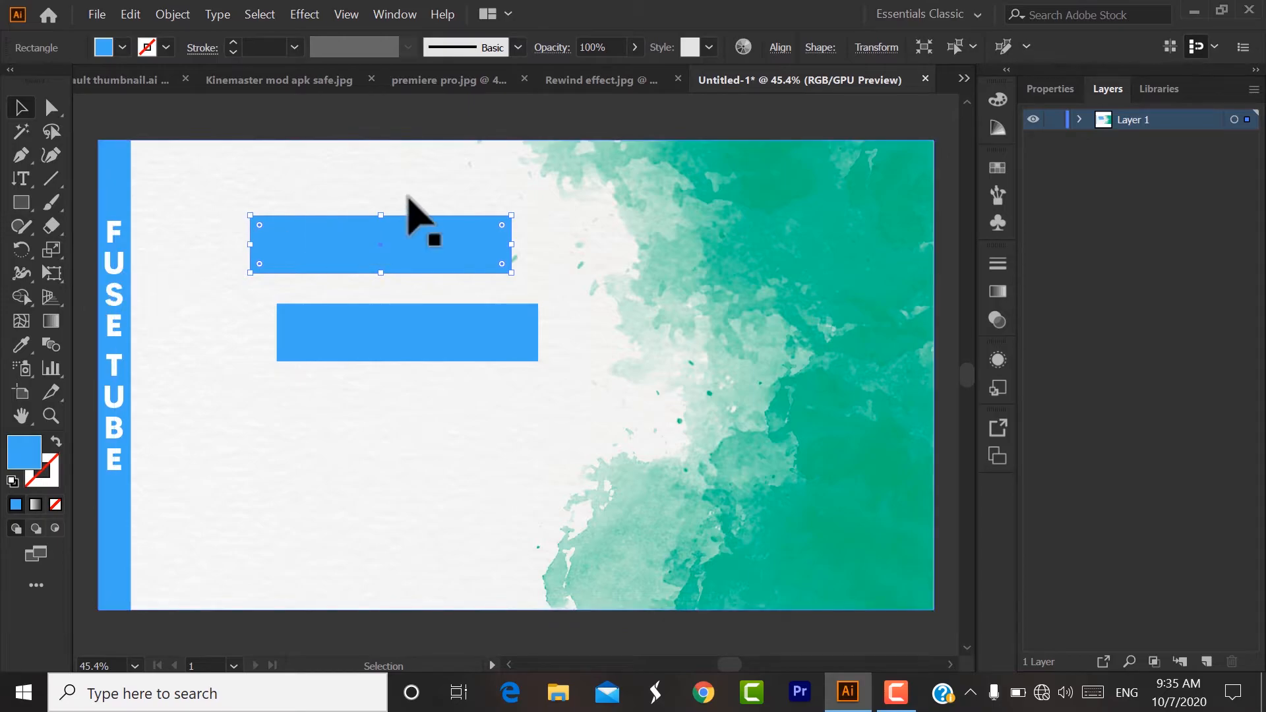
pyautogui.moveTo(22, 181); pyautogui.dragTo(90, 177)
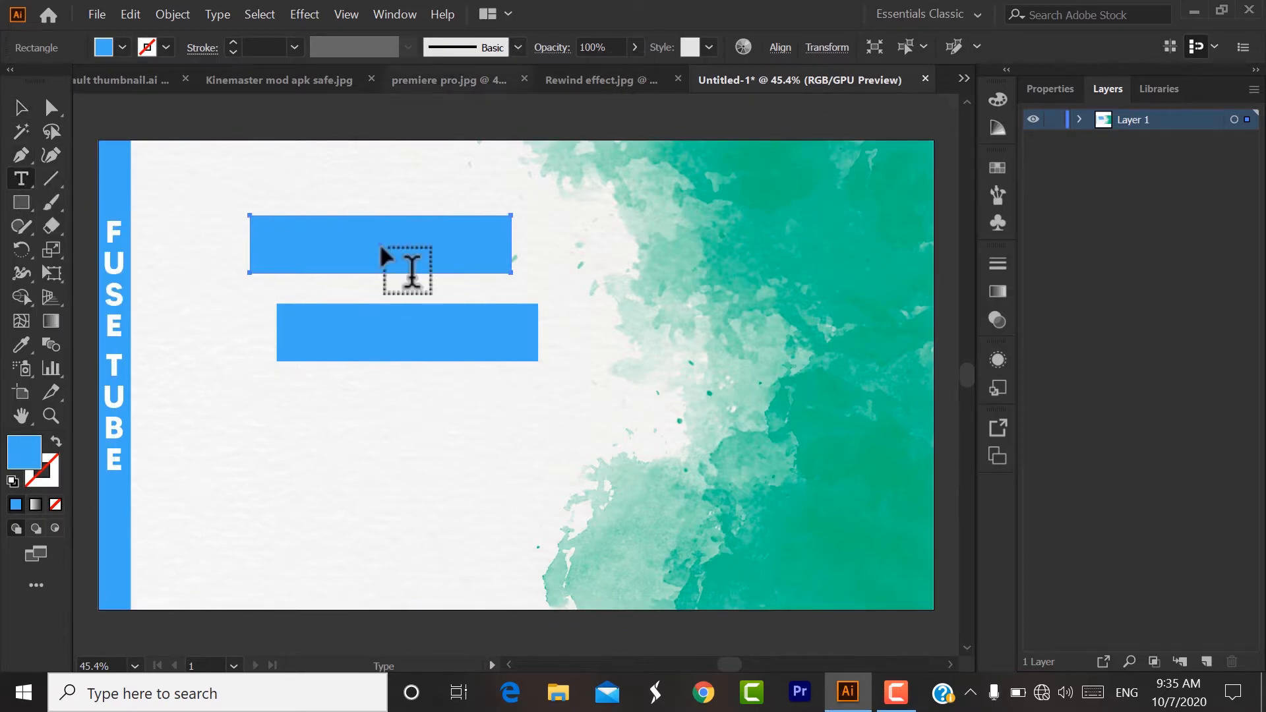
pyautogui.click(325, 242)
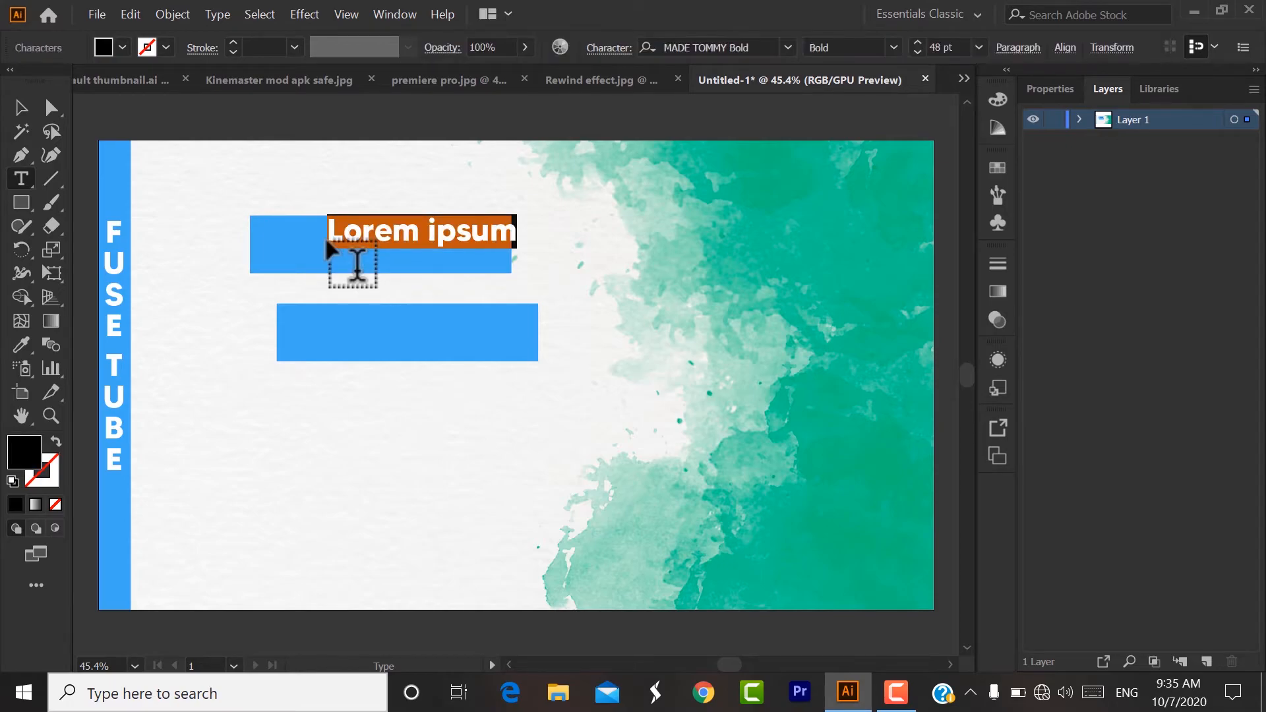
pyautogui.write('HD 60FPS')
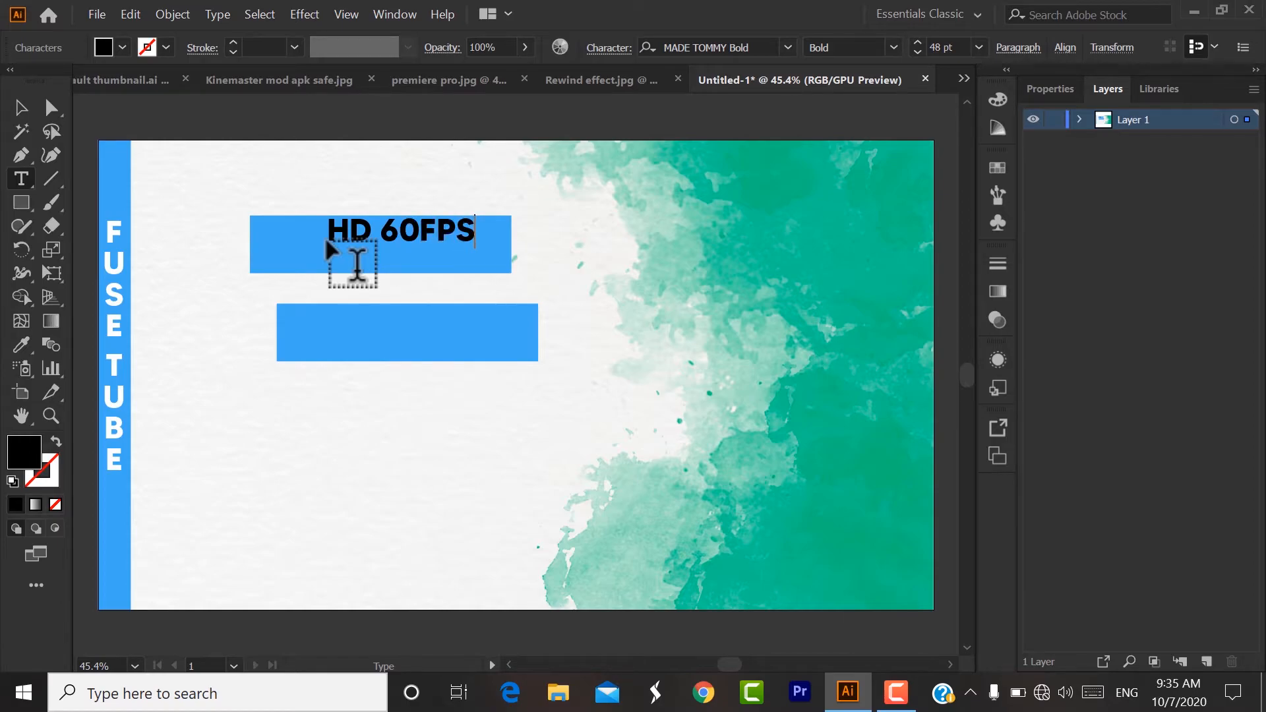
pyautogui.click(23, 111)
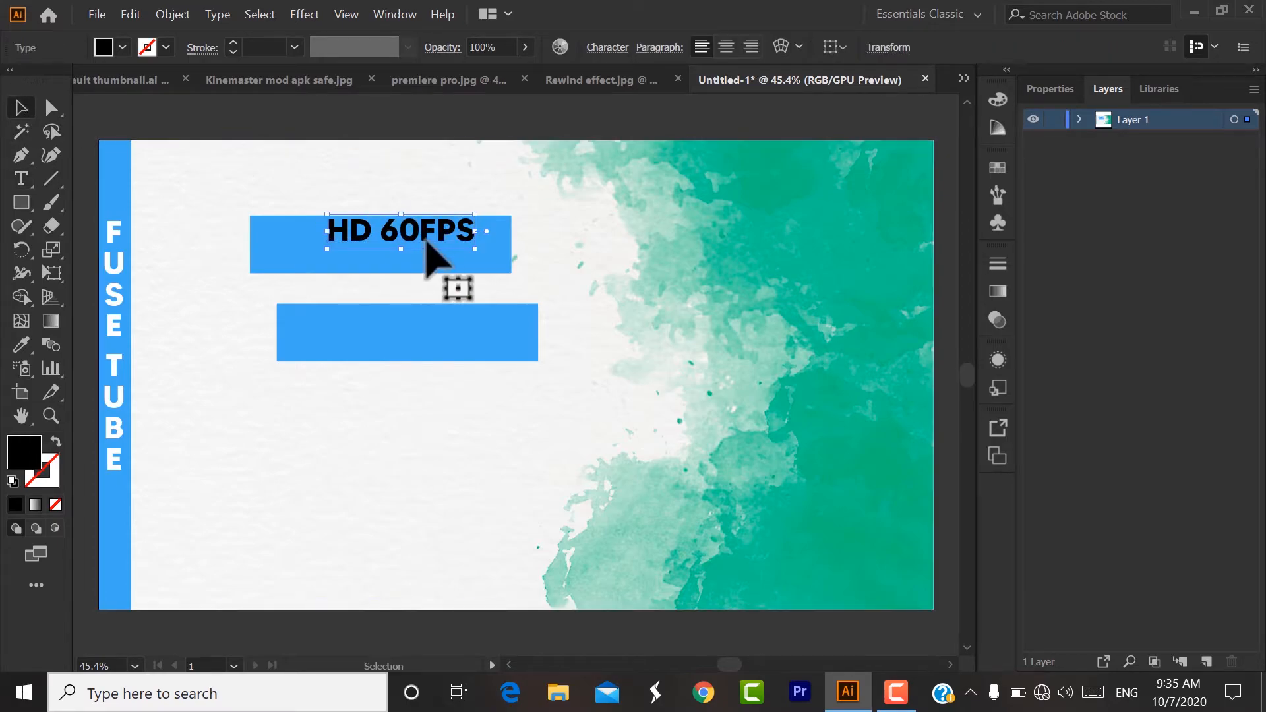
pyautogui.moveTo(424, 230); pyautogui.dragTo(405, 245)
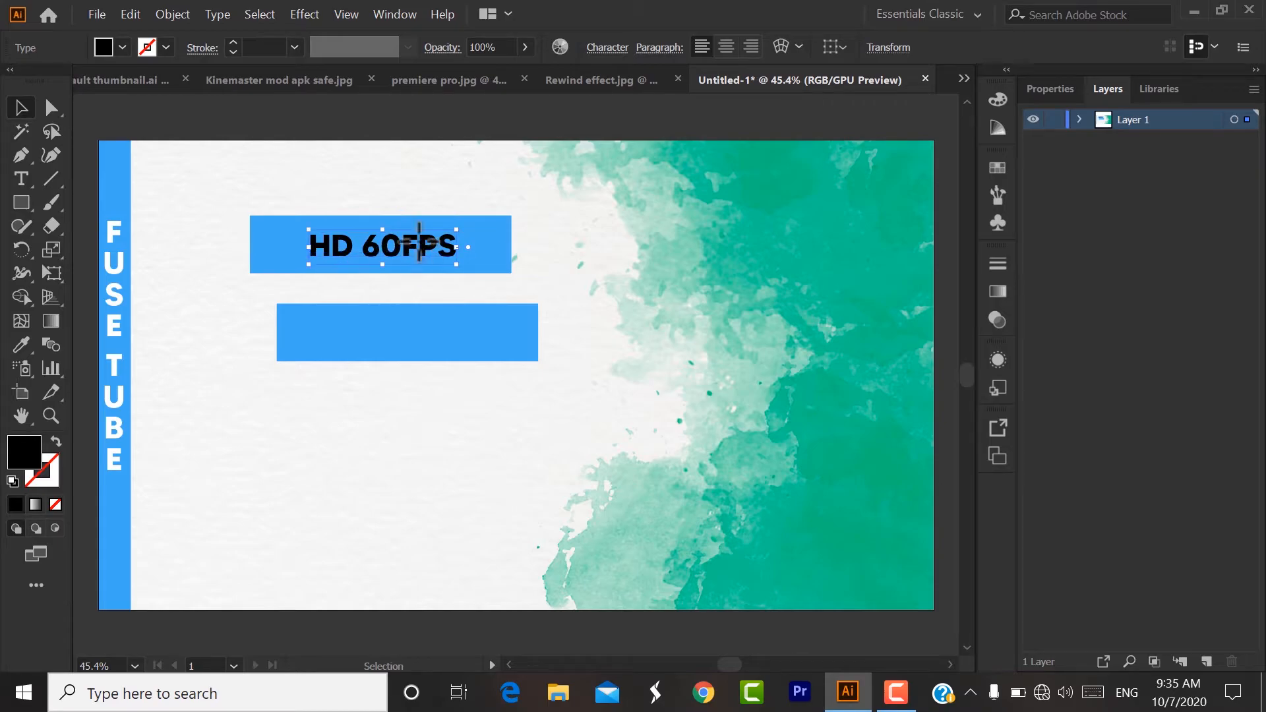
# Change the fill color of the "HD 60FPS" text to white.
pyautogui.press('t')
pyautogui.tripleClick(420, 236)
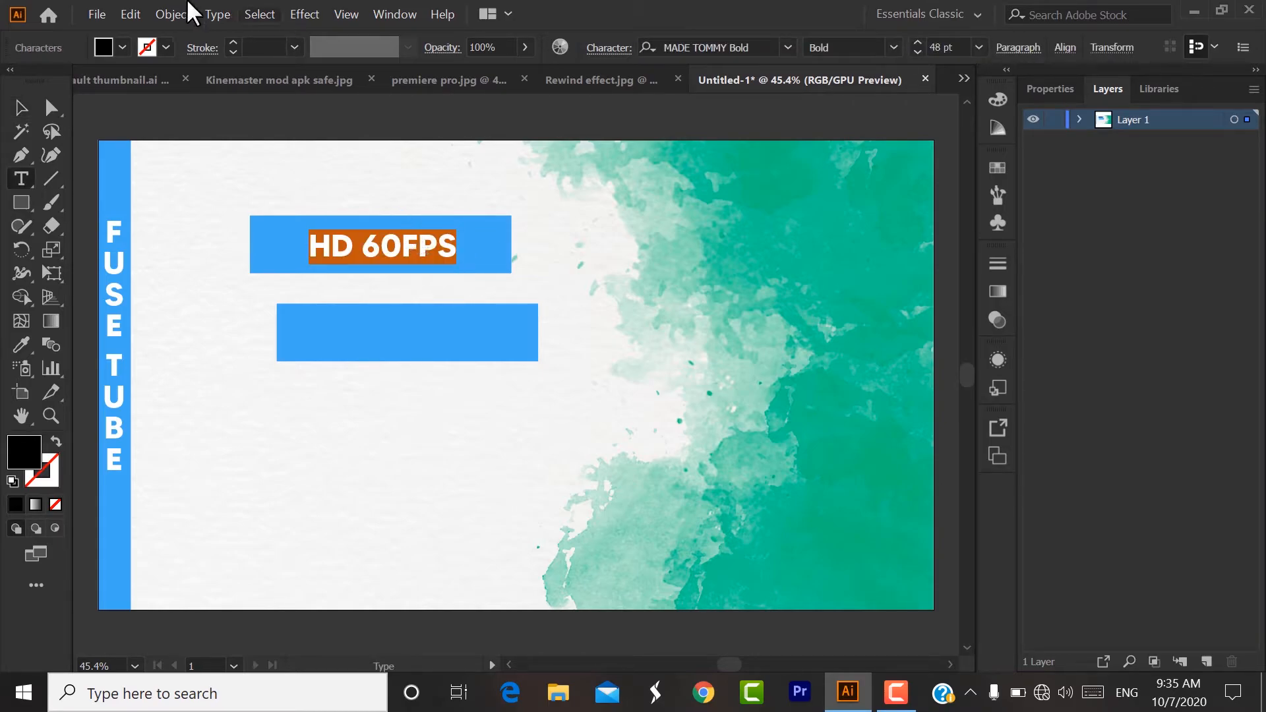
pyautogui.click(122, 47)
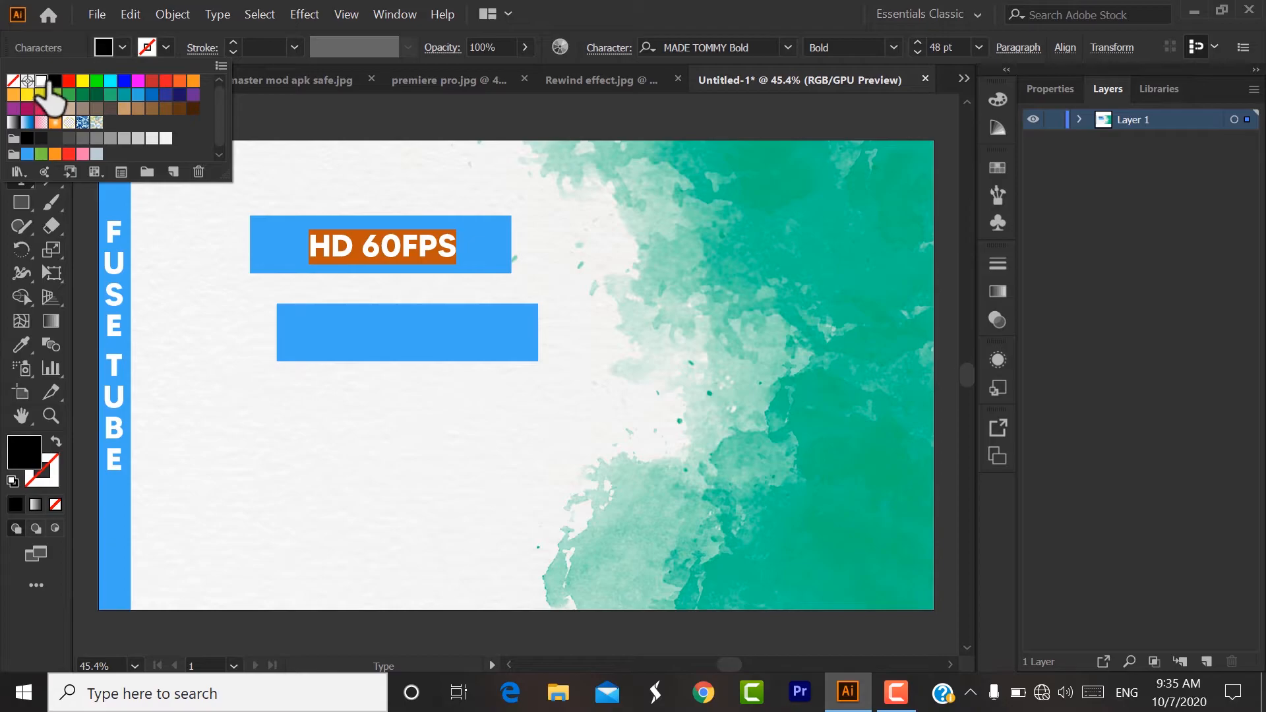
pyautogui.click(41, 81)
pyautogui.click(21, 107)
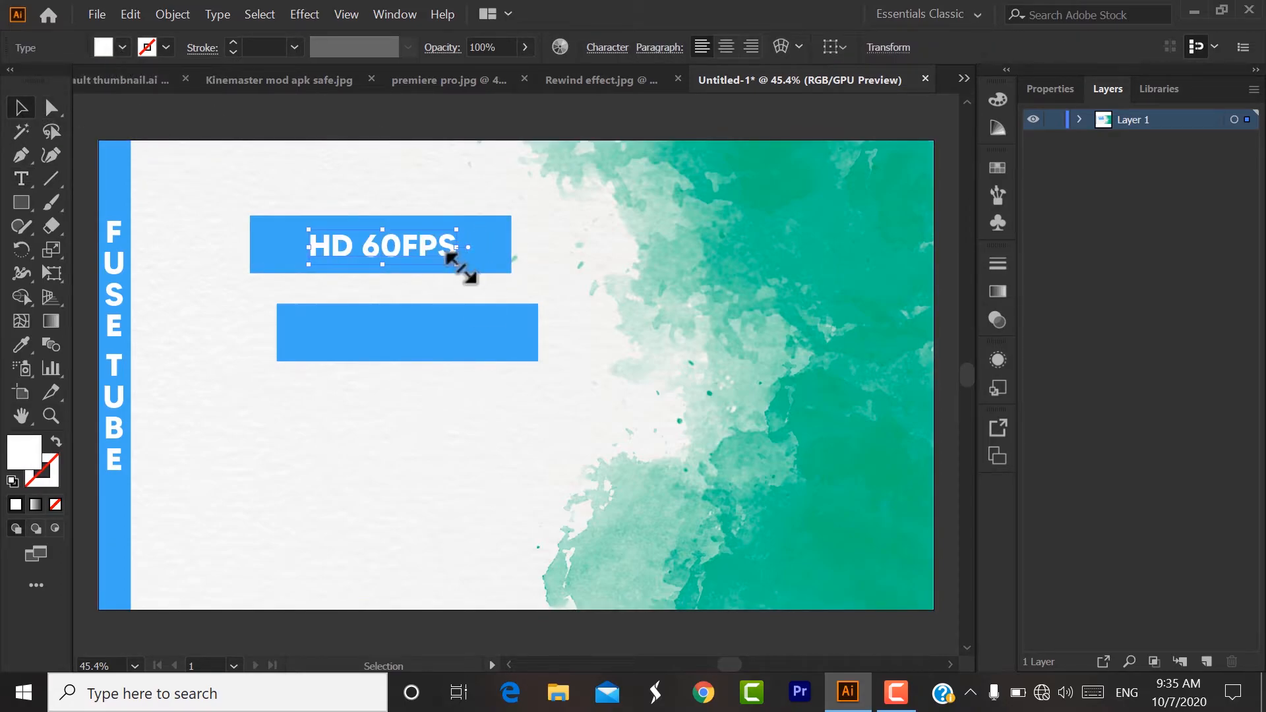
# Enlarge the "HD 60FPS" text and narrow the upper blue rectangle from both sides to fit closely around it.
pyautogui.moveTo(460, 267)
pyautogui.mouseDown()
pyautogui.moveTo(476, 263)
pyautogui.moveTo(460, 268)
pyautogui.mouseUp()
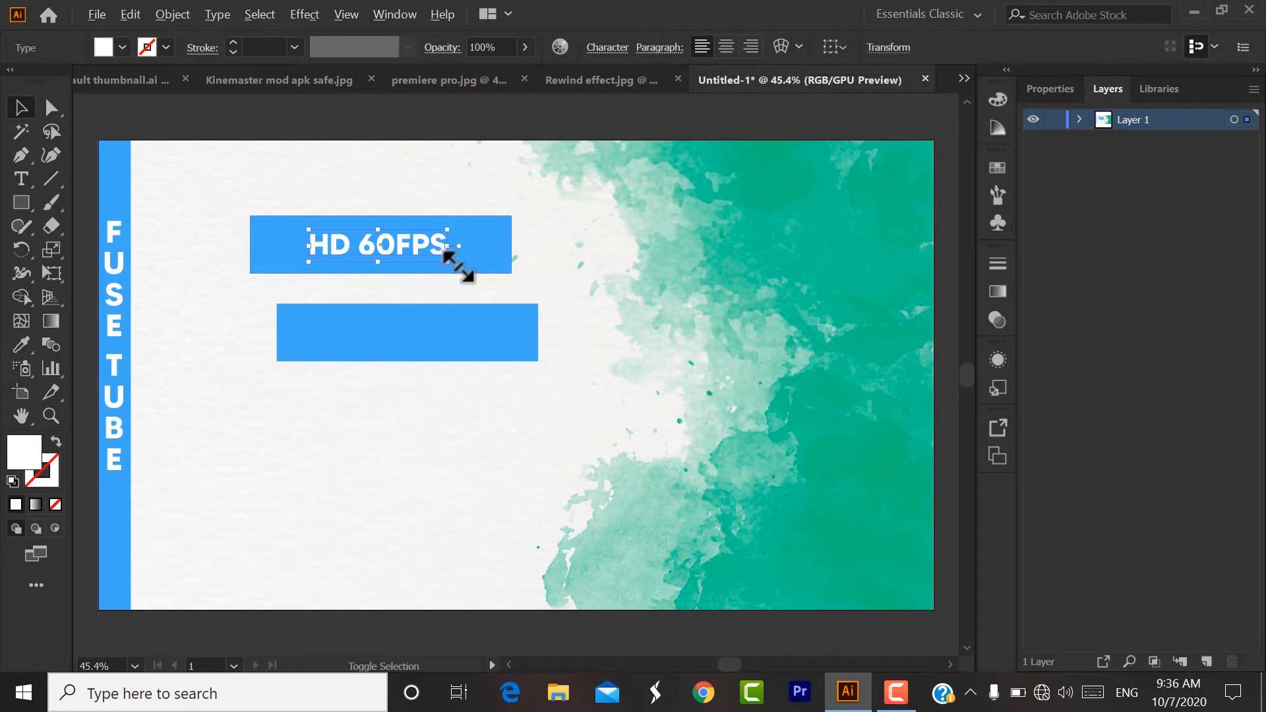
pyautogui.moveTo(453, 262); pyautogui.dragTo(469, 268)
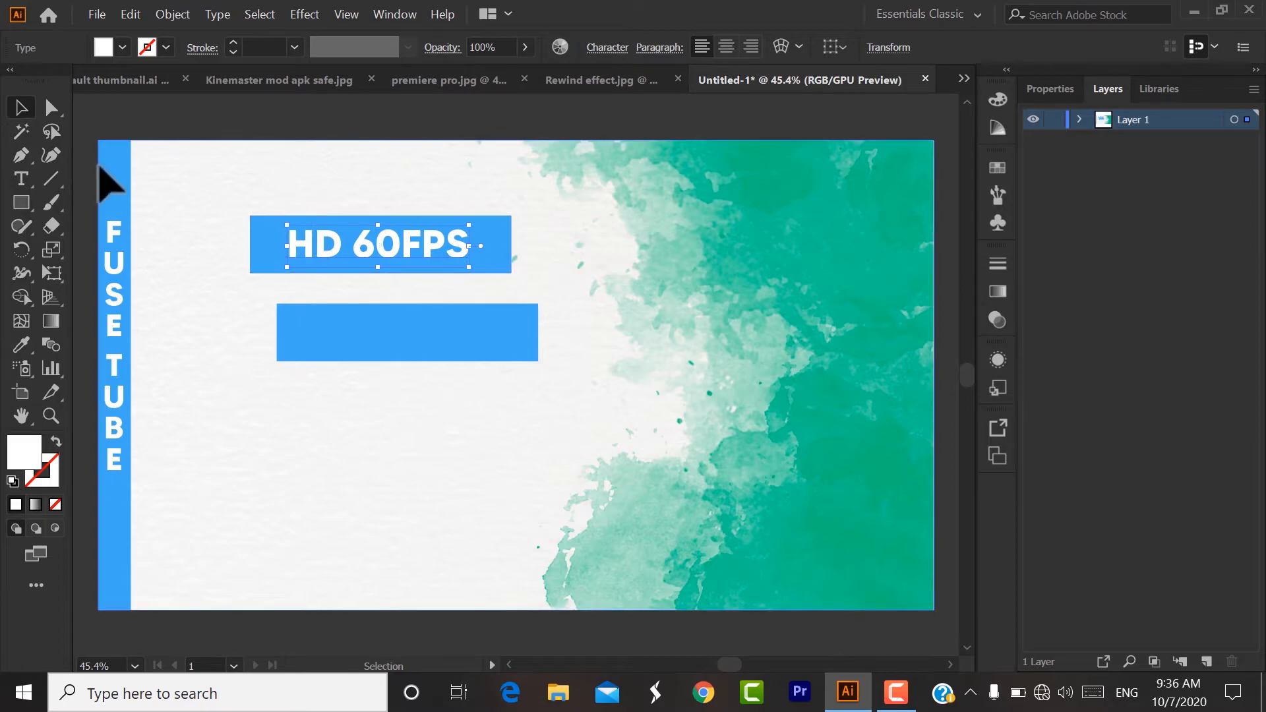
pyautogui.click(855, 289)
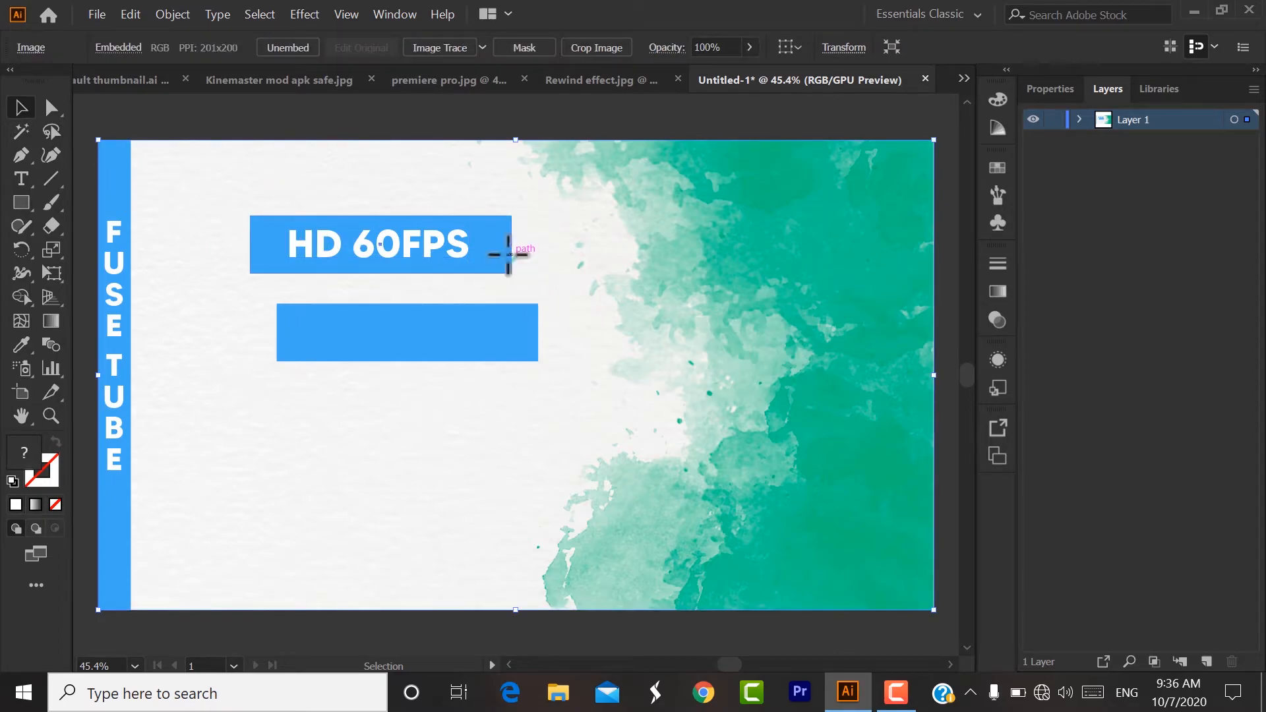
pyautogui.click(512, 246)
pyautogui.moveTo(512, 245); pyautogui.dragTo(486, 251)
pyautogui.moveTo(251, 246)
pyautogui.mouseDown()
pyautogui.moveTo(240, 246)
pyautogui.moveTo(266, 247)
pyautogui.mouseUp()
# Move the second blue rectangle directly beneath the "HD 60FPS" bar and widen it so it extends past both ends.
pyautogui.click(561, 316)
pyautogui.moveTo(465, 342); pyautogui.dragTo(438, 303)
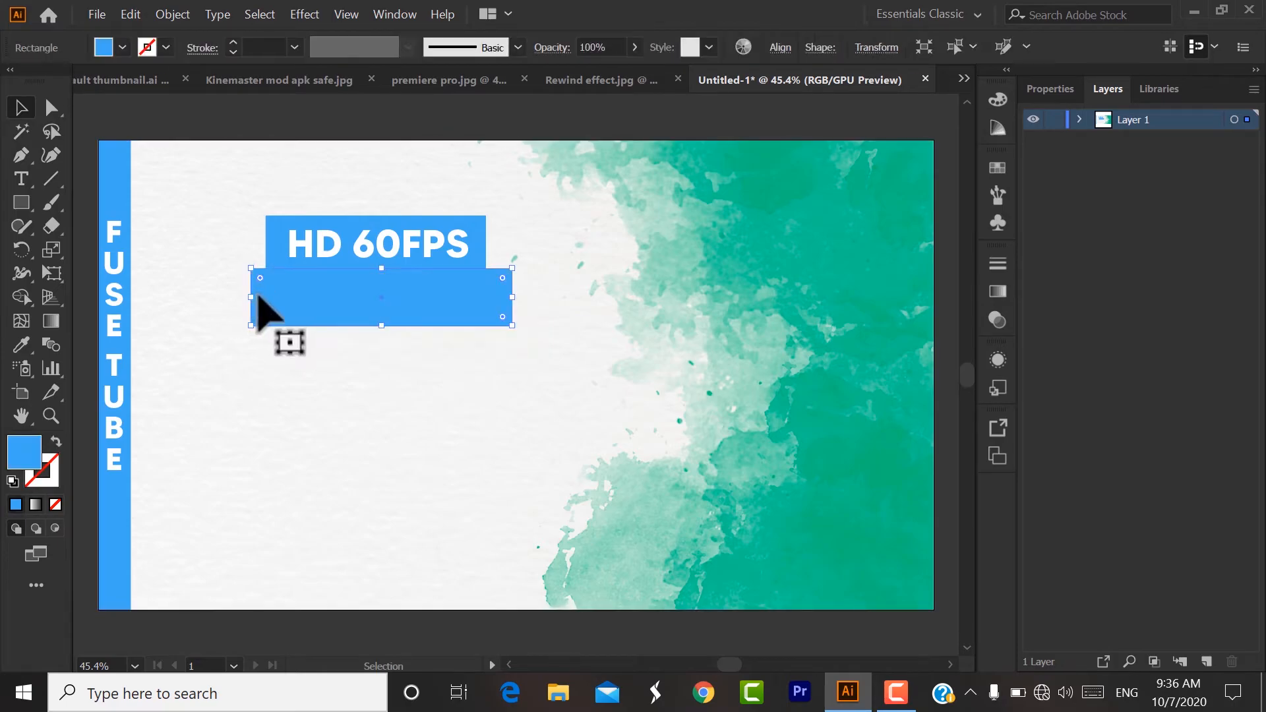
pyautogui.moveTo(251, 299)
pyautogui.mouseDown()
pyautogui.moveTo(240, 299)
pyautogui.moveTo(268, 300)
pyautogui.mouseUp()
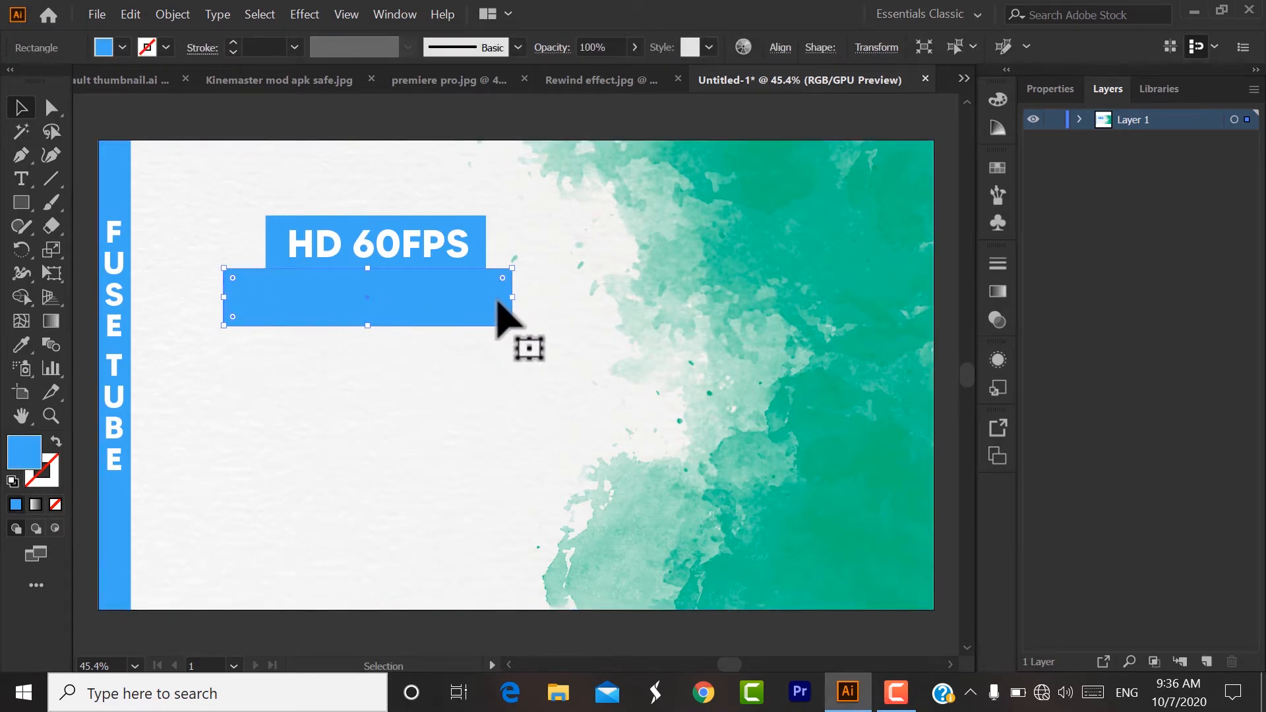
pyautogui.moveTo(533, 301); pyautogui.dragTo(532, 296)
pyautogui.hotkey('ctrl', 'z')
pyautogui.moveTo(515, 302); pyautogui.dragTo(519, 301)
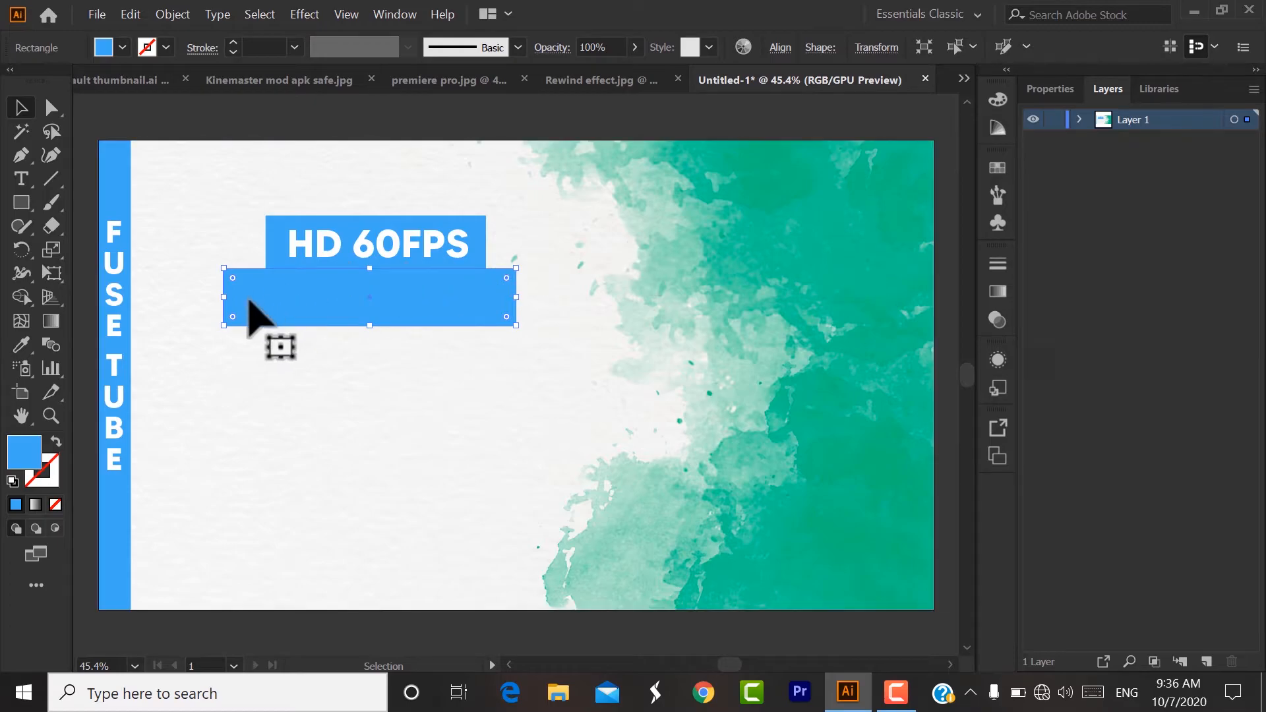
# Recolor the lower rectangle with the green sampled from the watercolor background using the Eyedropper.
pyautogui.click(19, 340)
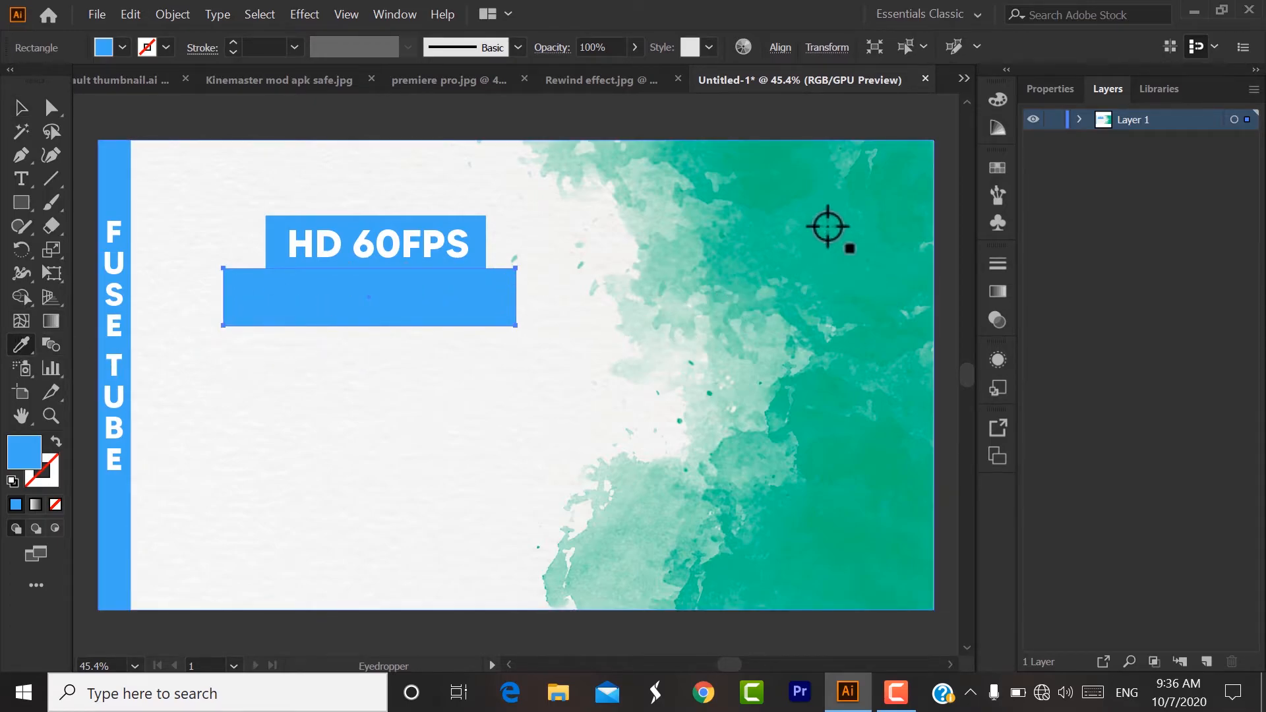
pyautogui.click(838, 222)
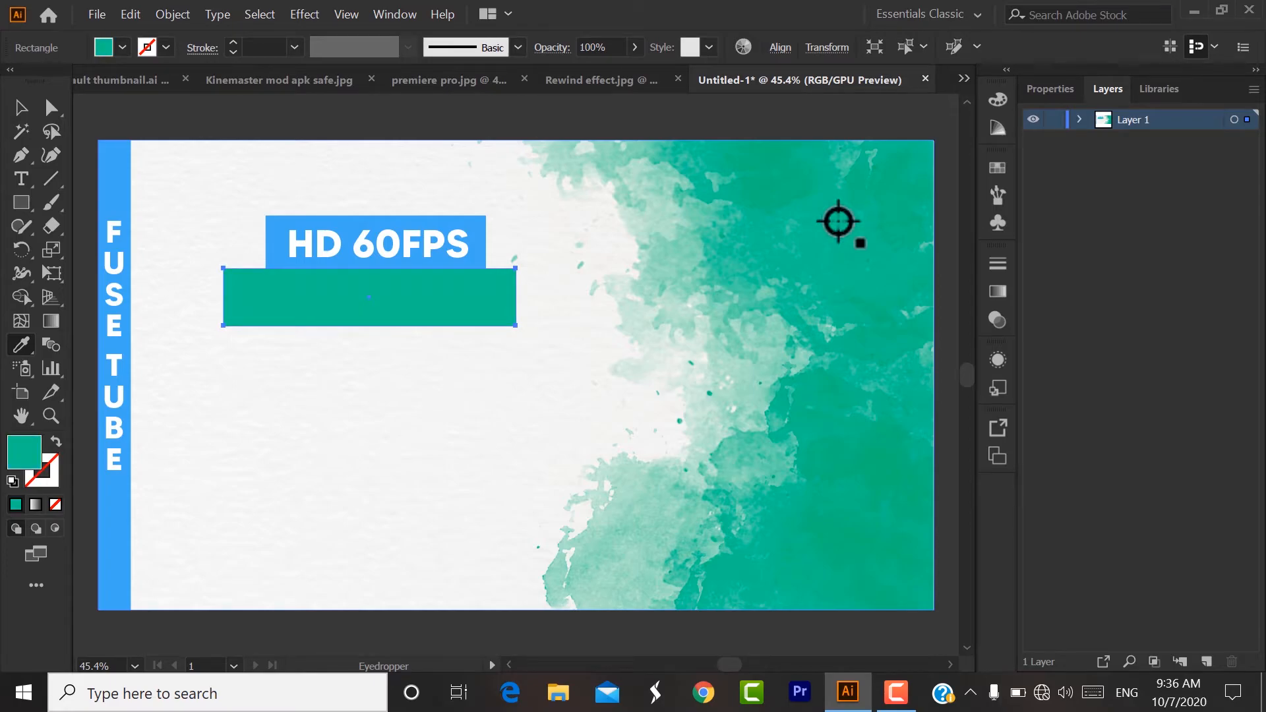
pyautogui.click(20, 108)
pyautogui.click(425, 245)
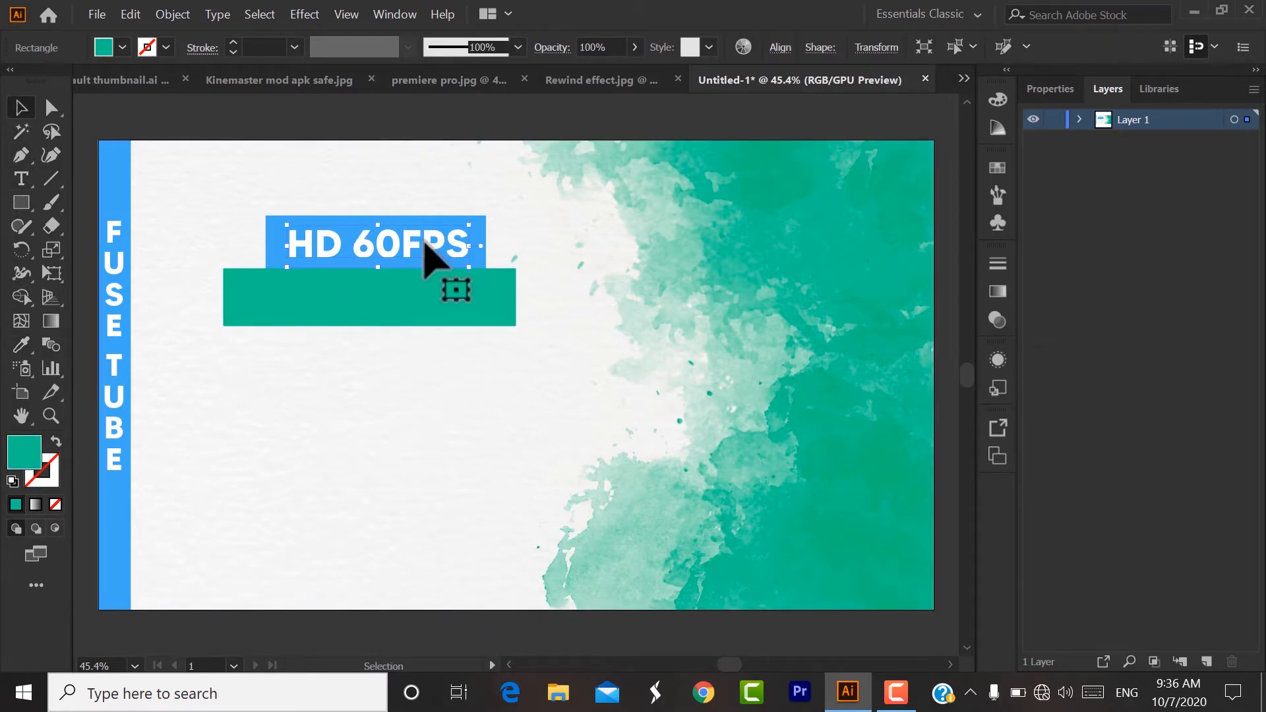
pyautogui.moveTo(424, 242); pyautogui.dragTo(415, 298)
pyautogui.doubleClick(436, 290)
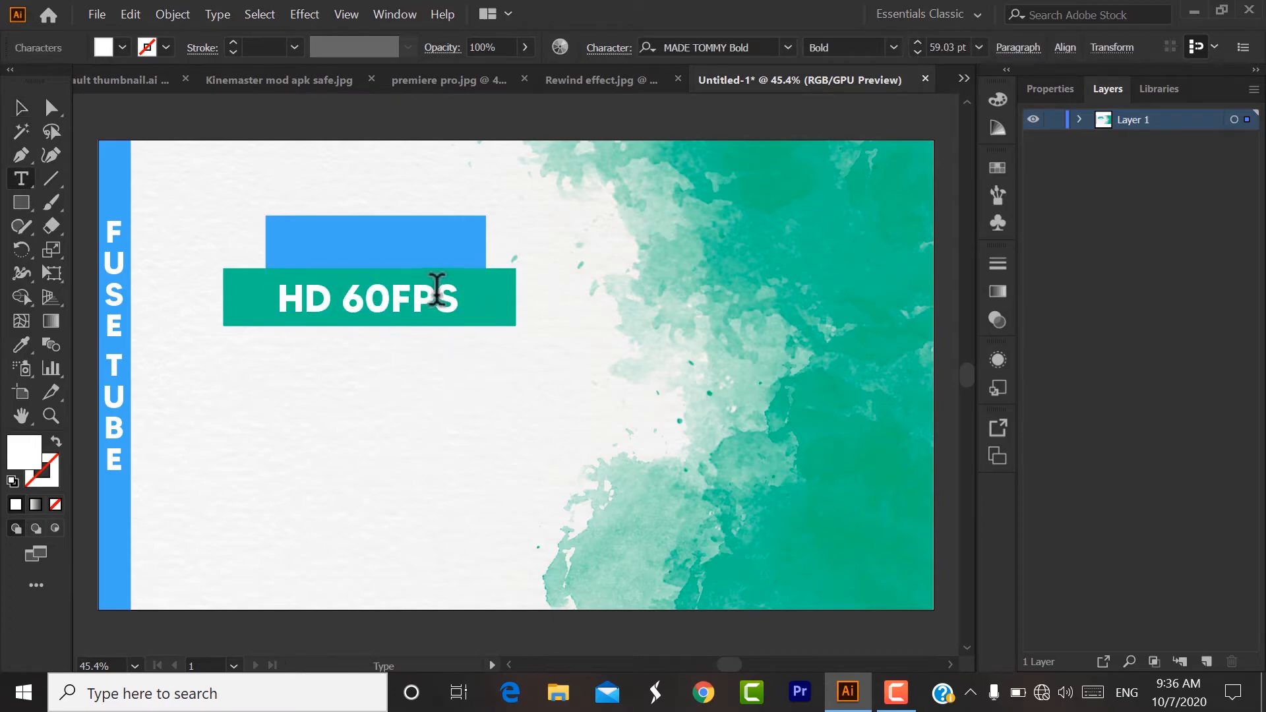
pyautogui.hotkey('ctrl', 'z')
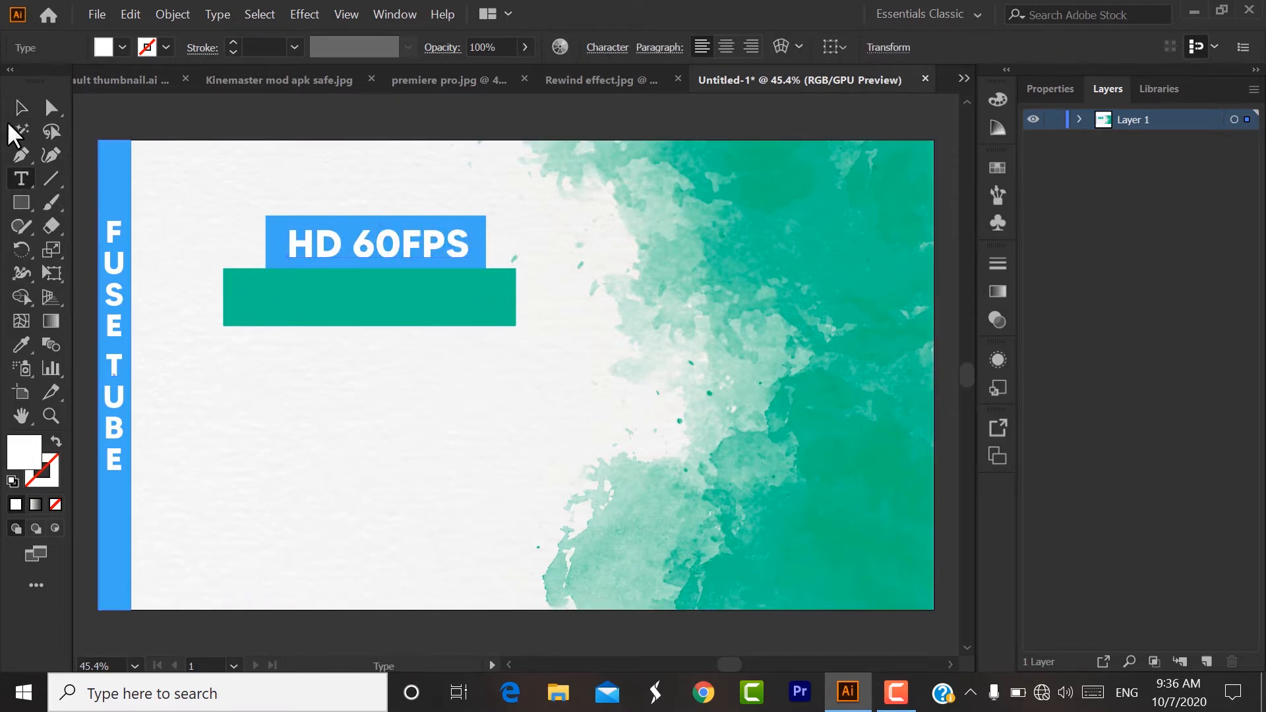
# Duplicate the "HD 60FPS" text onto the green bar and replace the copy's wording with "WHATSAPP STATUS".
pyautogui.click(21, 111)
pyautogui.click(379, 244)
pyautogui.moveTo(373, 235); pyautogui.dragTo(372, 290)
pyautogui.press('t')
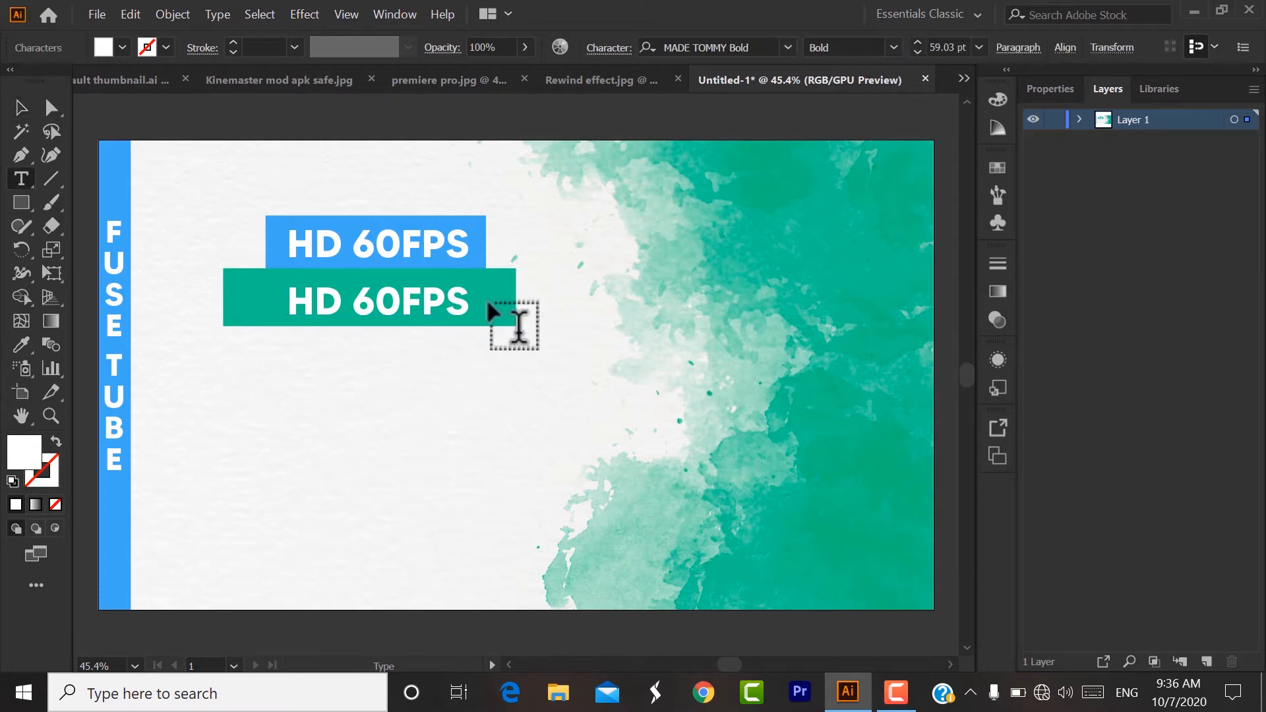
pyautogui.moveTo(467, 292); pyautogui.dragTo(255, 294)
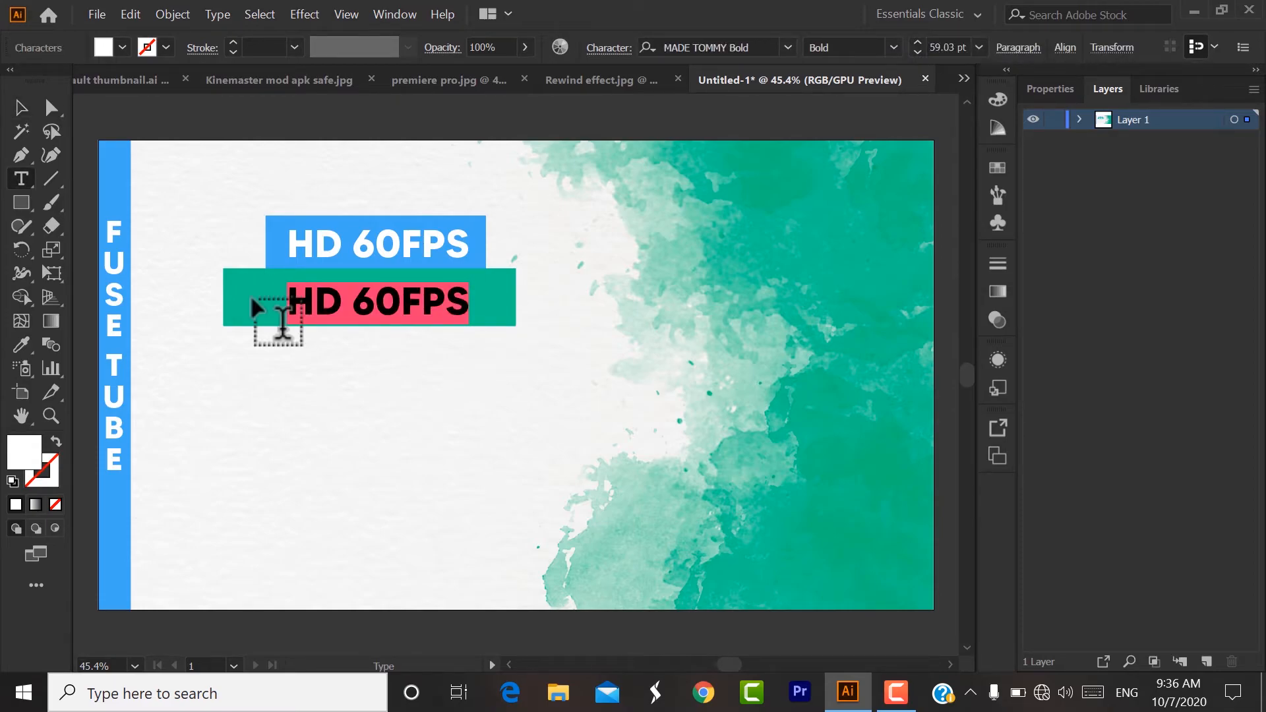
pyautogui.write('WHATSAPP STATUS')
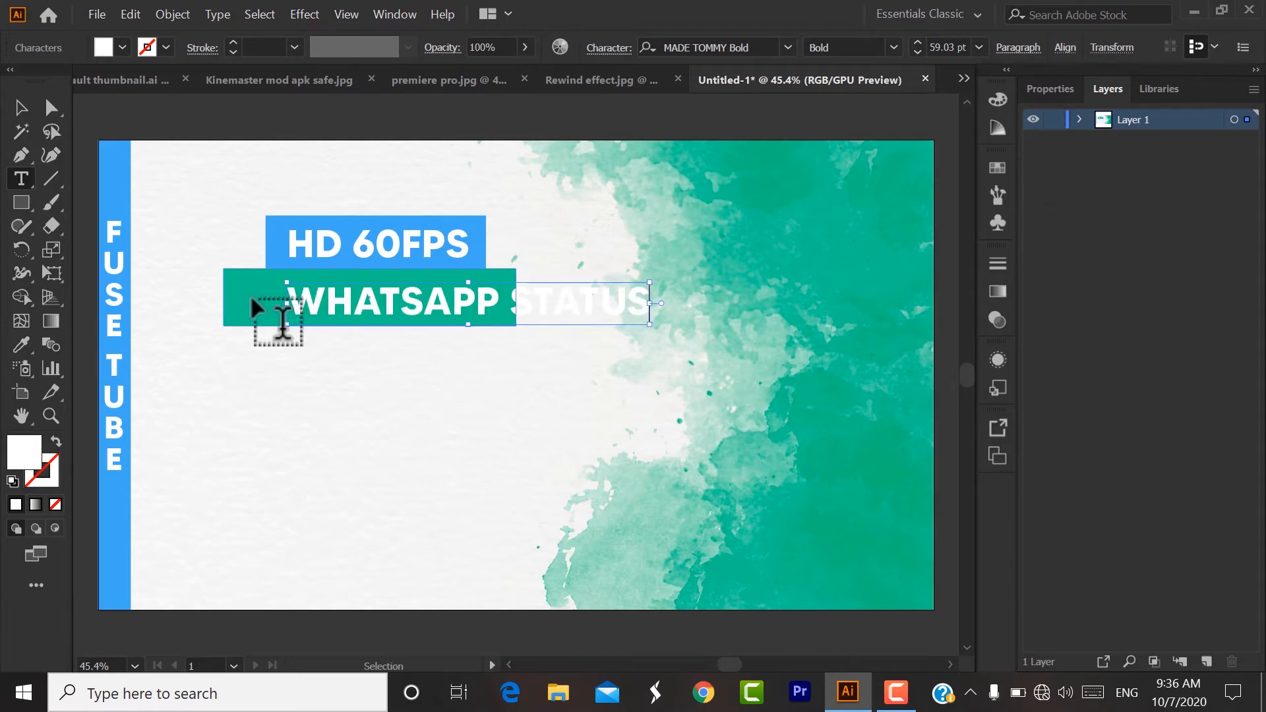
# Set the "WHATSAPP STATUS" text size to 45 pt and center it within the green bar.
pyautogui.hotkey('ctrl', 'a')
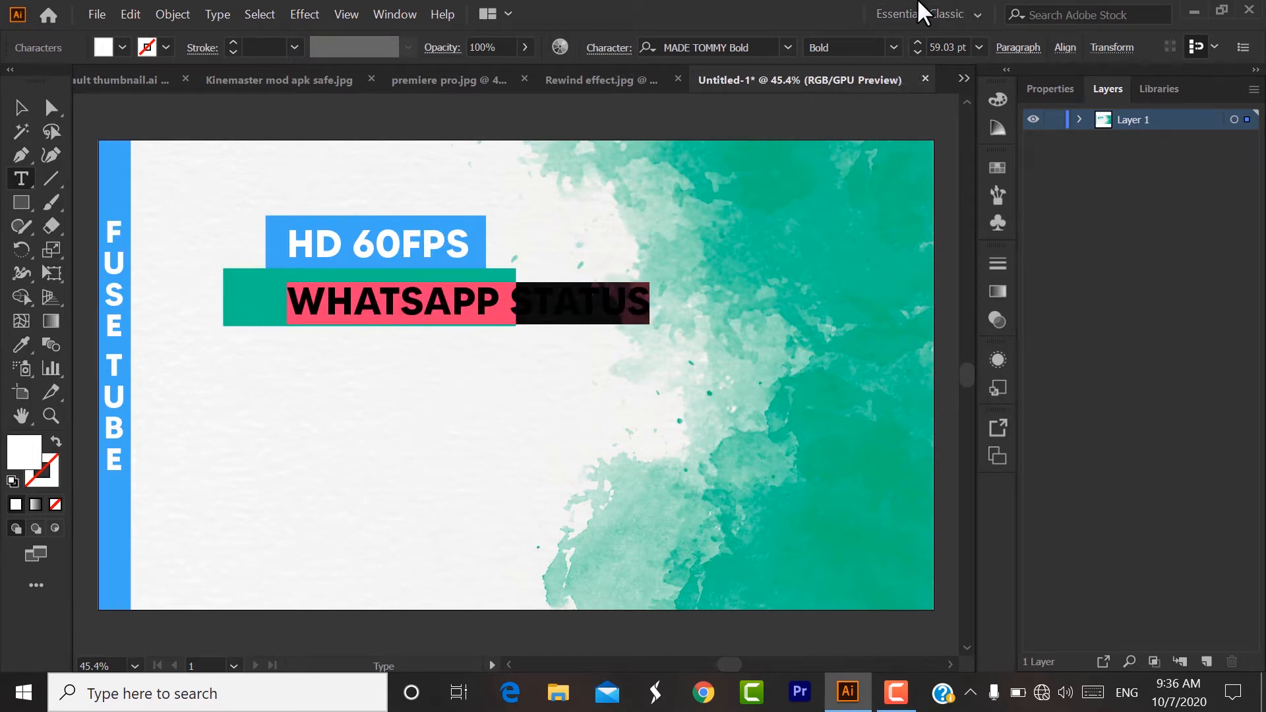
pyautogui.click(918, 52)
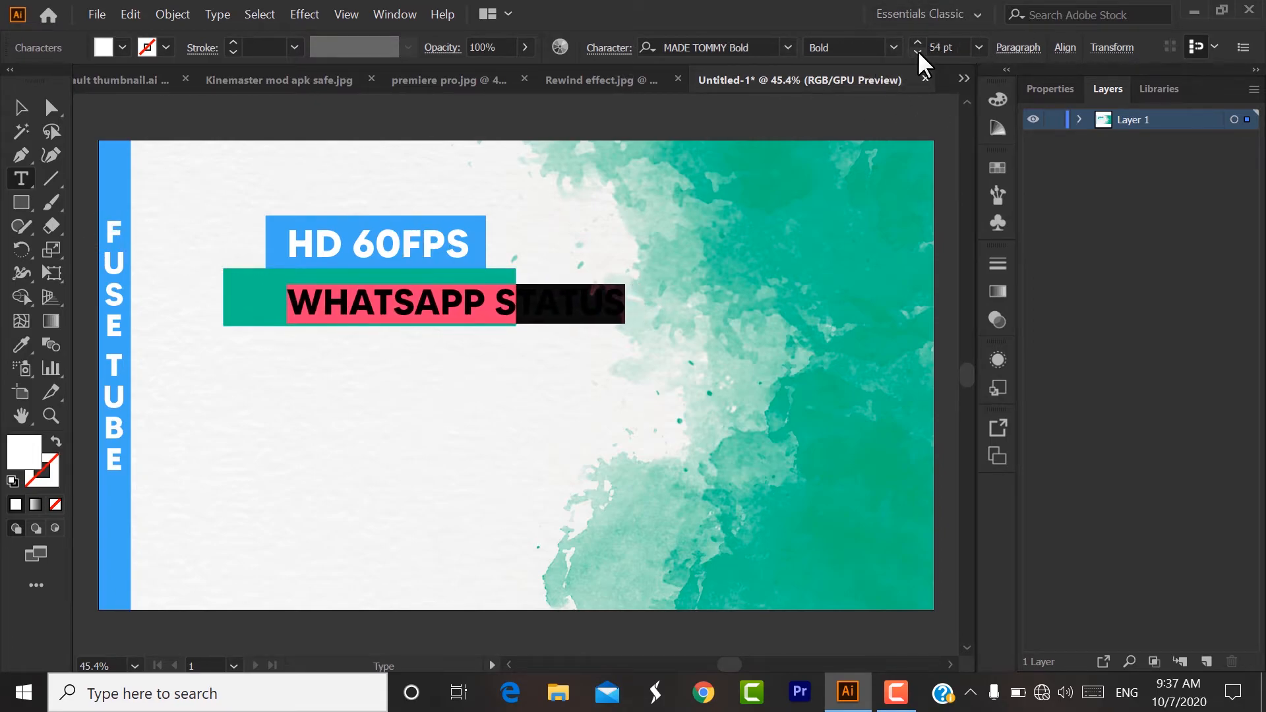
pyautogui.click(918, 51)
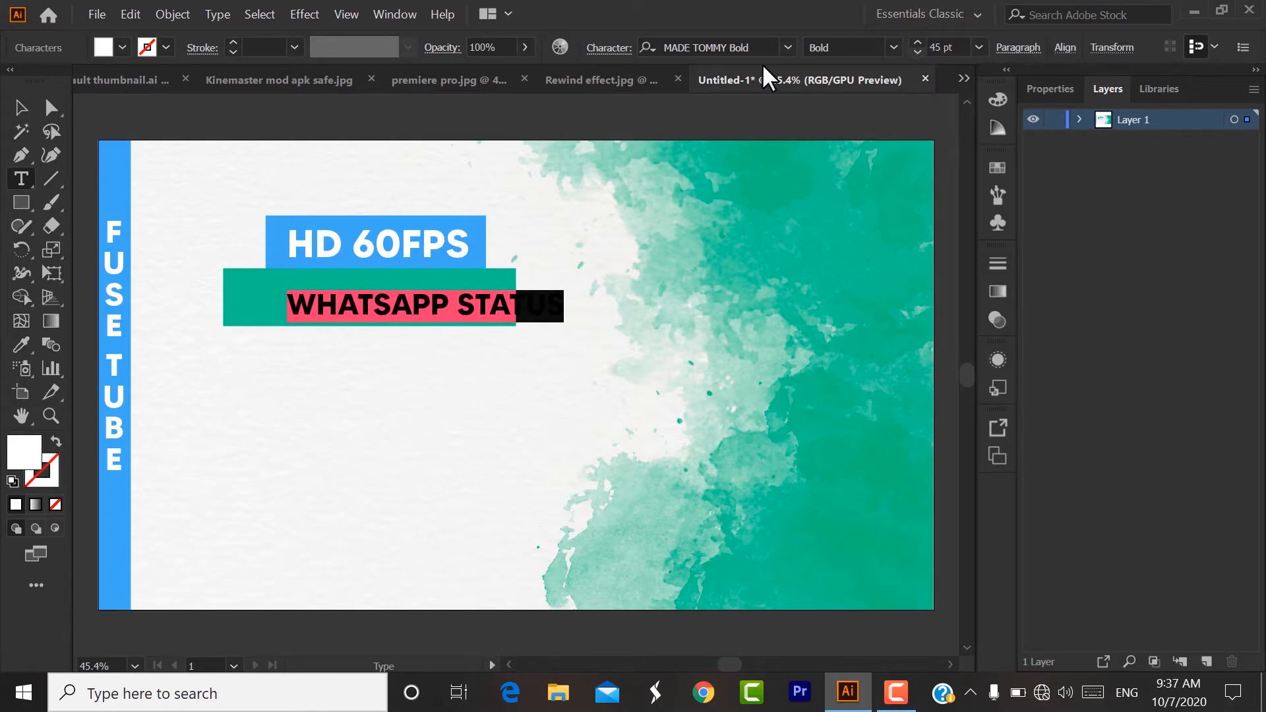
pyautogui.click(29, 111)
pyautogui.moveTo(356, 317); pyautogui.dragTo(303, 309)
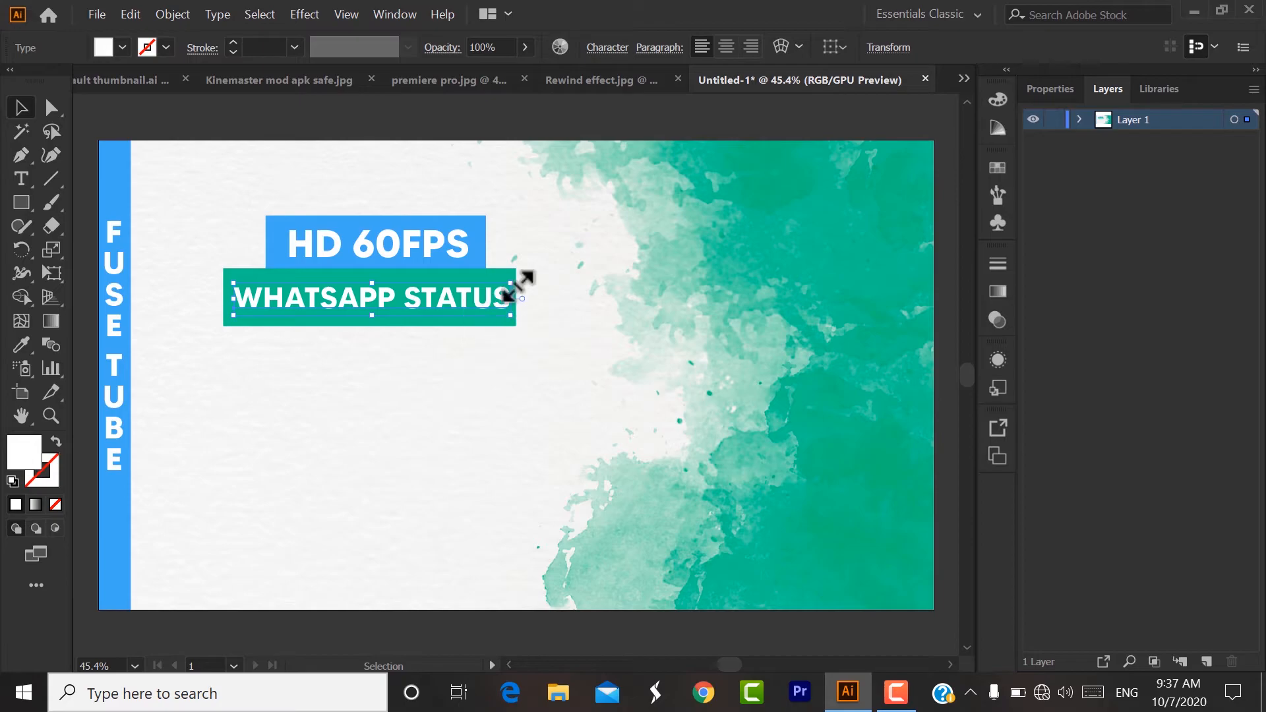
pyautogui.moveTo(520, 276); pyautogui.dragTo(521, 280)
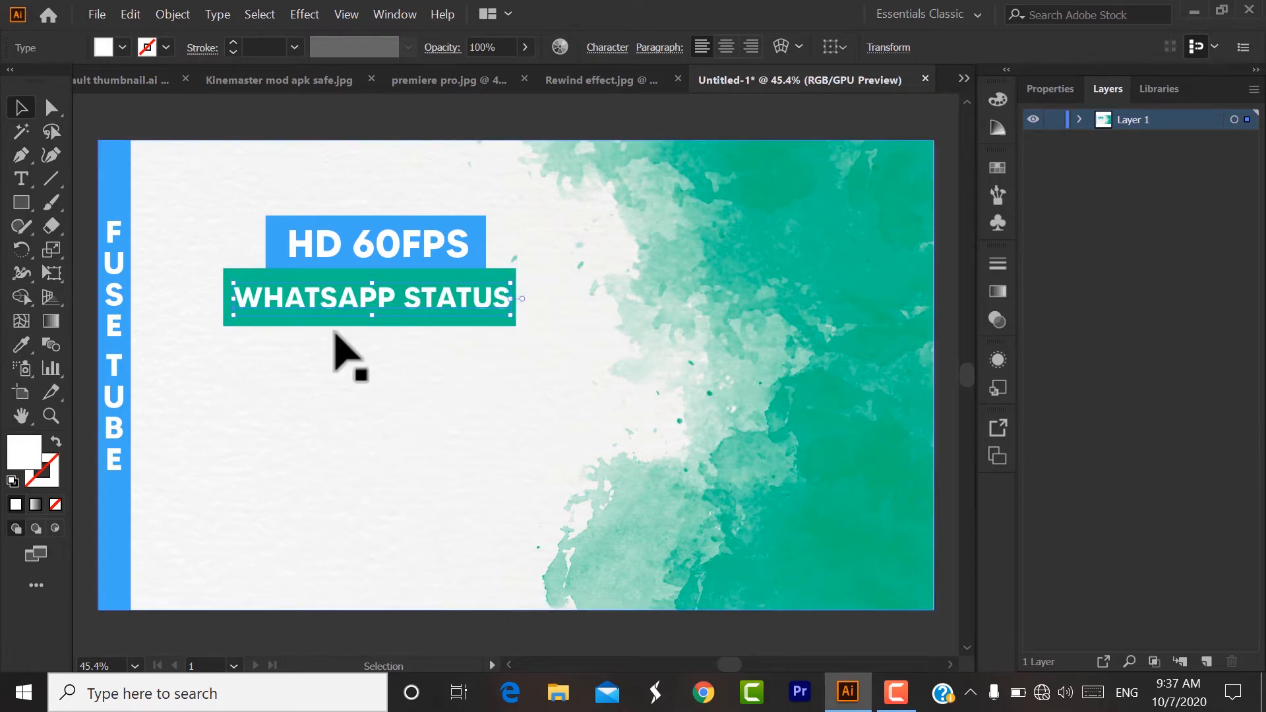
# Copy the KineMaster logo from Default thumbnail.ai into the new thumbnail and place it over the lower-right watercolor area.
pyautogui.click(712, 215)
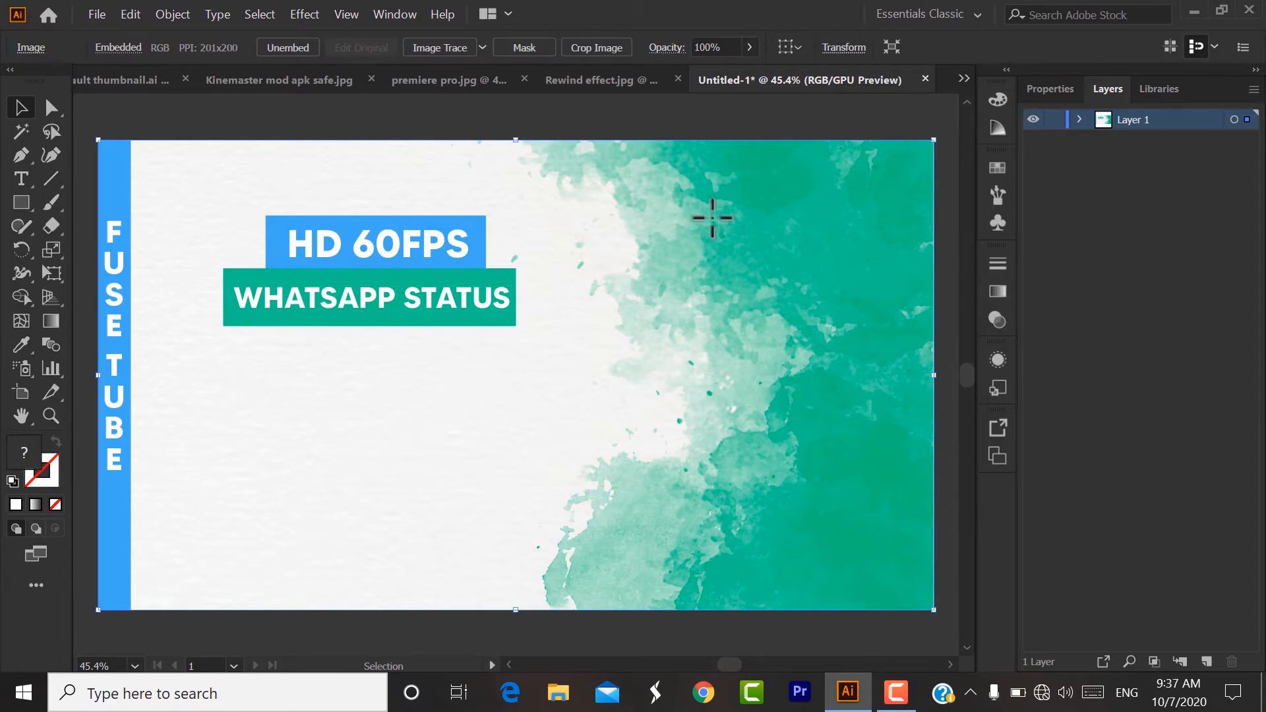
pyautogui.click(108, 78)
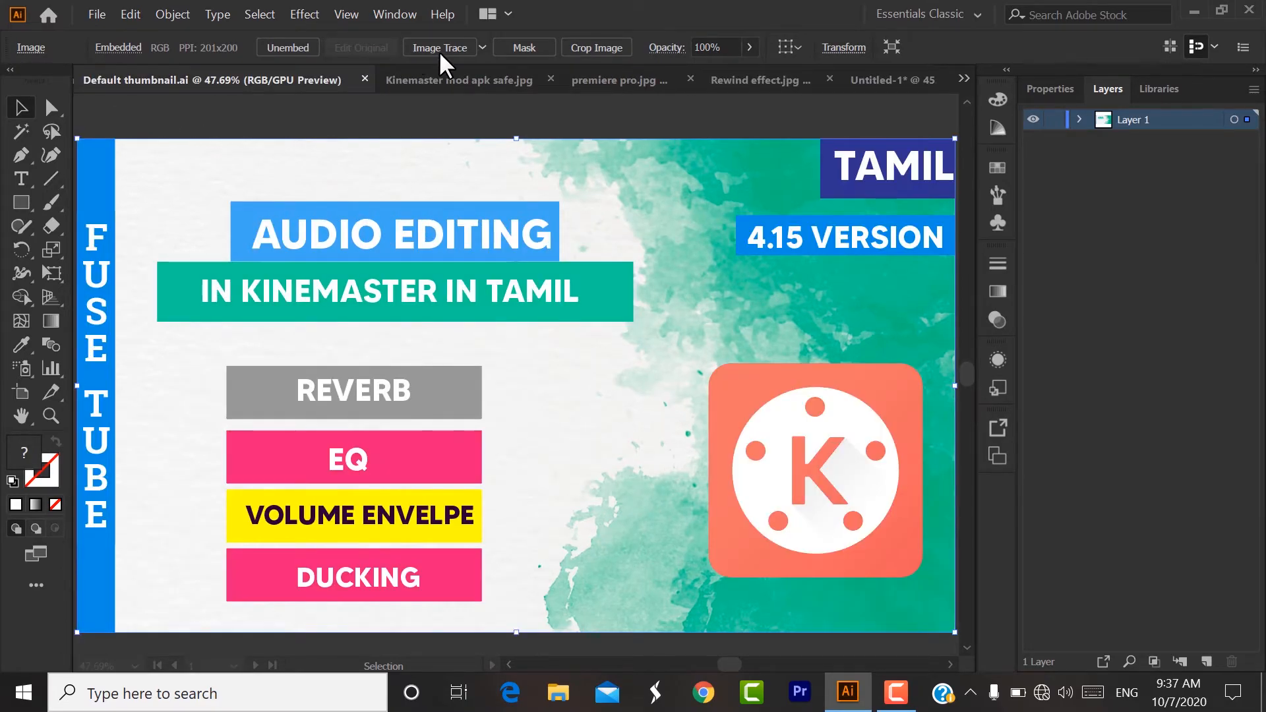
pyautogui.click(820, 448)
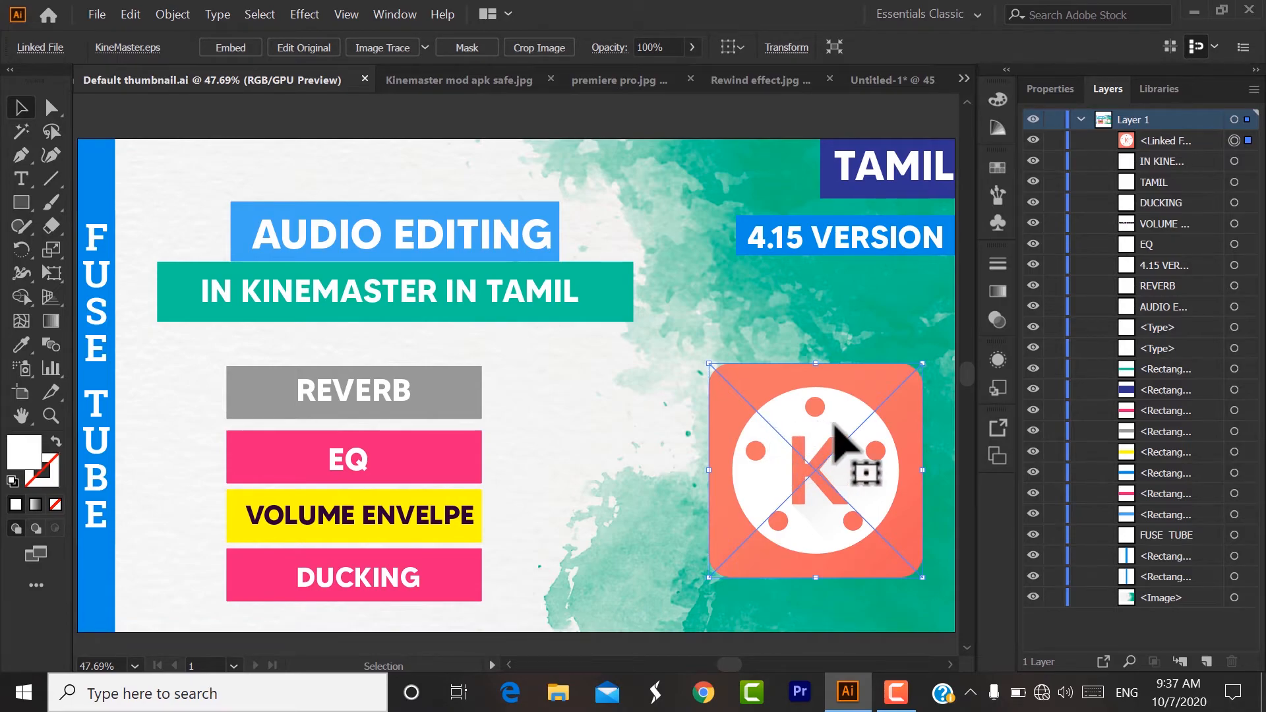
pyautogui.moveTo(834, 383); pyautogui.dragTo(805, 416)
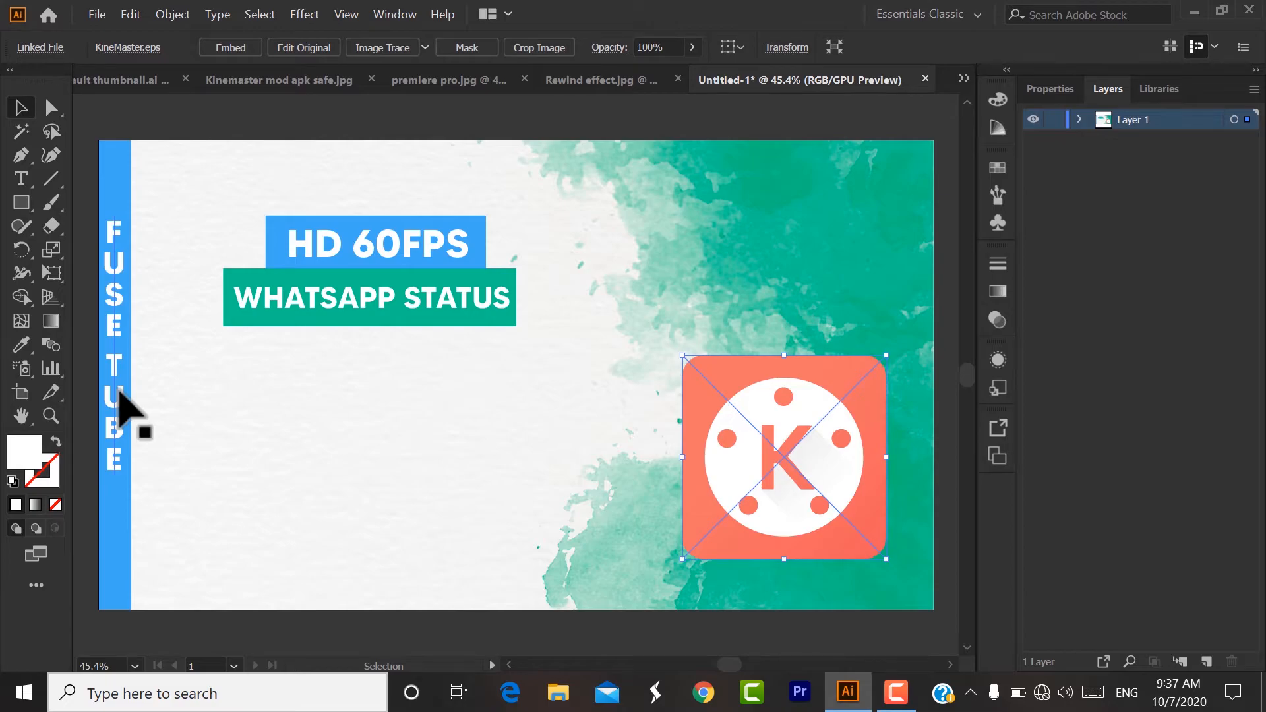
# Duplicate the blue bar and its "HD 60FPS" text to the artboard's top-right corner and replace the copied wording with "TAMIL".
pyautogui.click(275, 228)
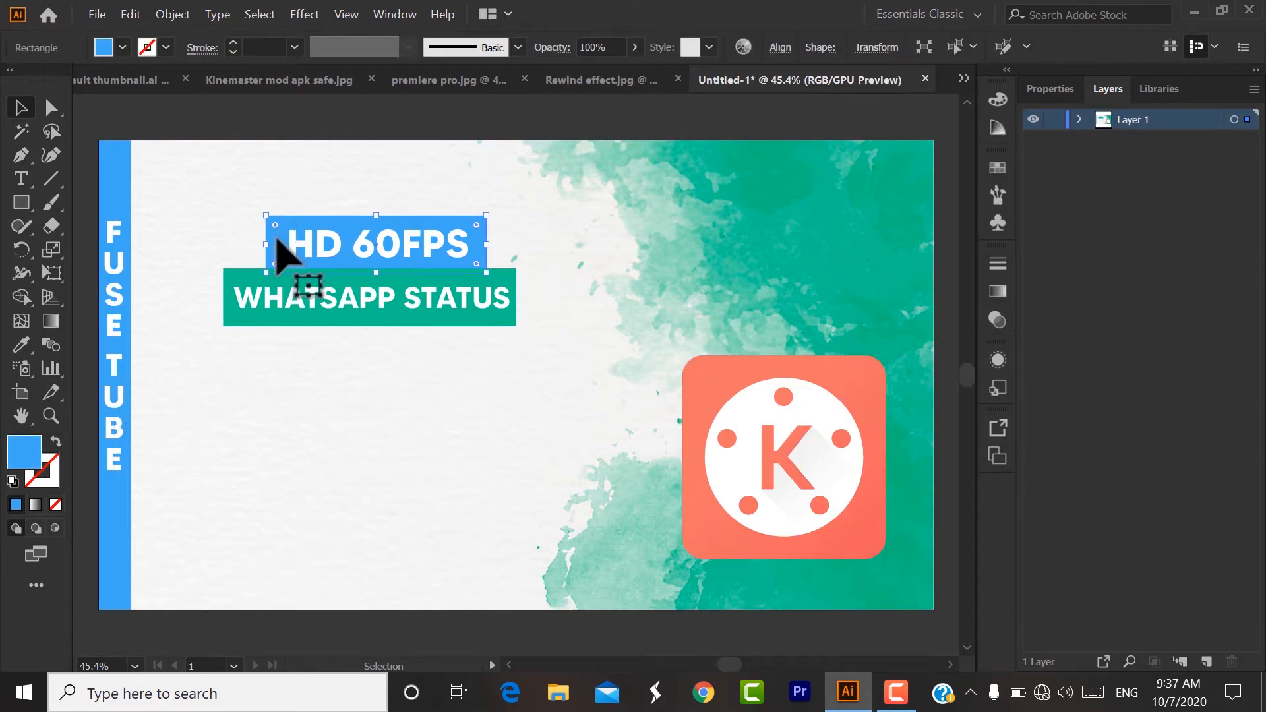
pyautogui.moveTo(276, 240); pyautogui.dragTo(765, 179)
pyautogui.click(342, 250)
pyautogui.moveTo(341, 250); pyautogui.dragTo(831, 170)
pyautogui.press('t')
pyautogui.click(829, 170)
pyautogui.hotkey('ctrl', 'a')
pyautogui.write('R')
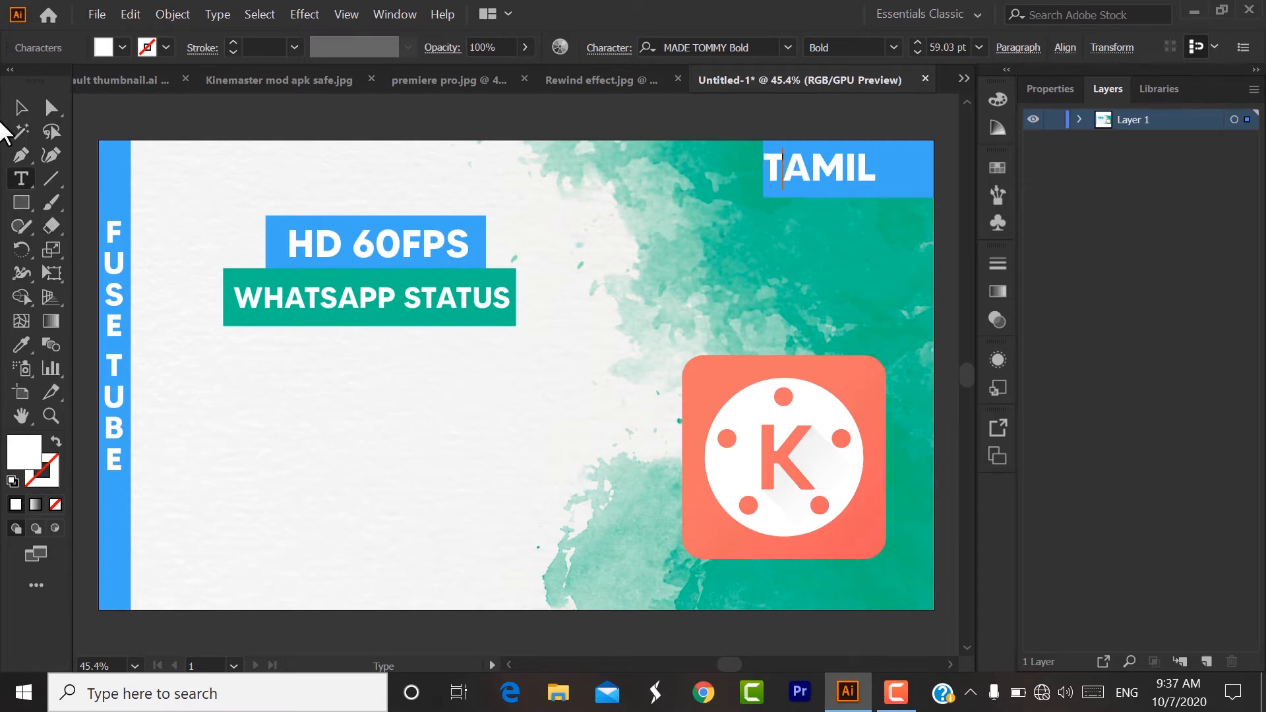
# Nudge the "TAMIL" text to the right, away from the left edge of its bar.
pyautogui.click(21, 109)
pyautogui.press('Right')
pyautogui.press('Right')
pyautogui.press('Right')
pyautogui.press('Right')
pyautogui.press('Right')
pyautogui.press('Right')
pyautogui.press('Right')
pyautogui.press('Right')
pyautogui.press('Right')
pyautogui.press('Right')
pyautogui.press('Right')
pyautogui.press('Right')
pyautogui.press('Right')
pyautogui.press('Right')
pyautogui.press('Right')
pyautogui.press('Right')
pyautogui.press('Right')
pyautogui.press('Right')
pyautogui.press('Right')
pyautogui.press('Right')
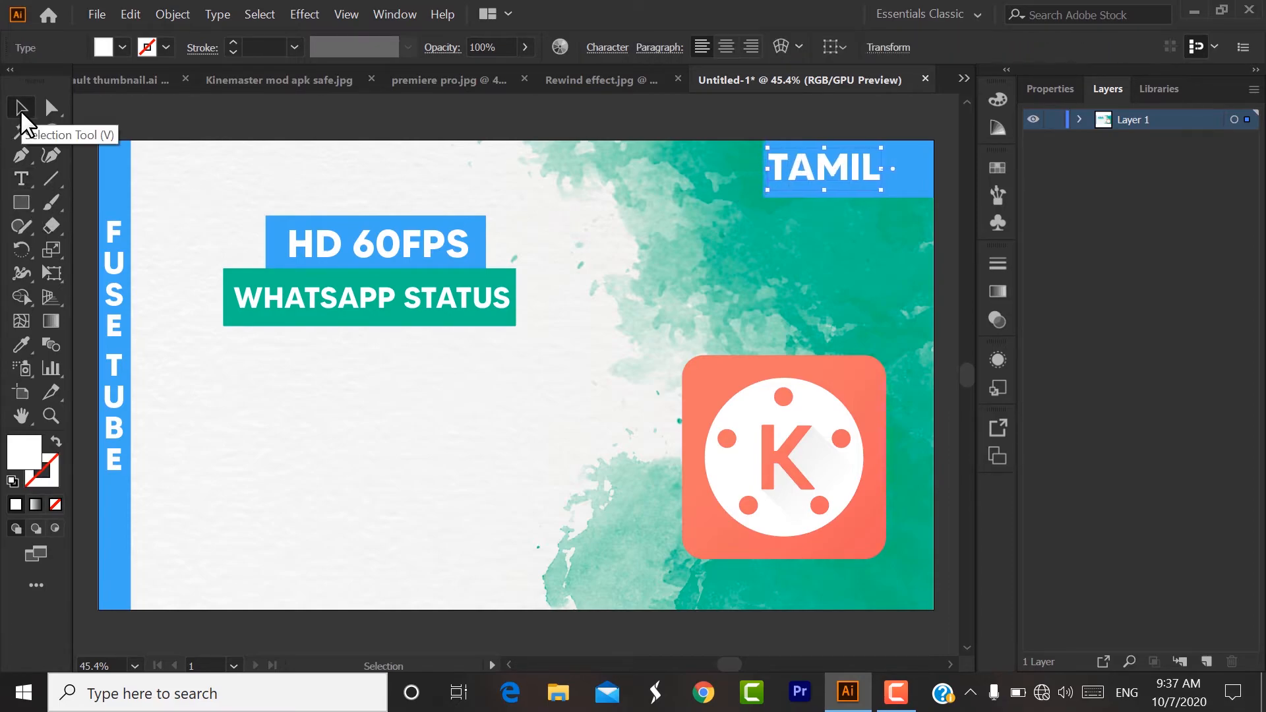
pyautogui.press('Right')
pyautogui.press('Right')
pyautogui.press('Right')
pyautogui.press('Right')
pyautogui.press('Right')
pyautogui.press('Right')
pyautogui.press('Right')
pyautogui.press('Right')
pyautogui.press('Right')
pyautogui.press('Right')
pyautogui.press('Right')
pyautogui.press('Right')
pyautogui.press('Right')
pyautogui.press('Right')
pyautogui.press('Right')
pyautogui.press('Right')
pyautogui.press('Right')
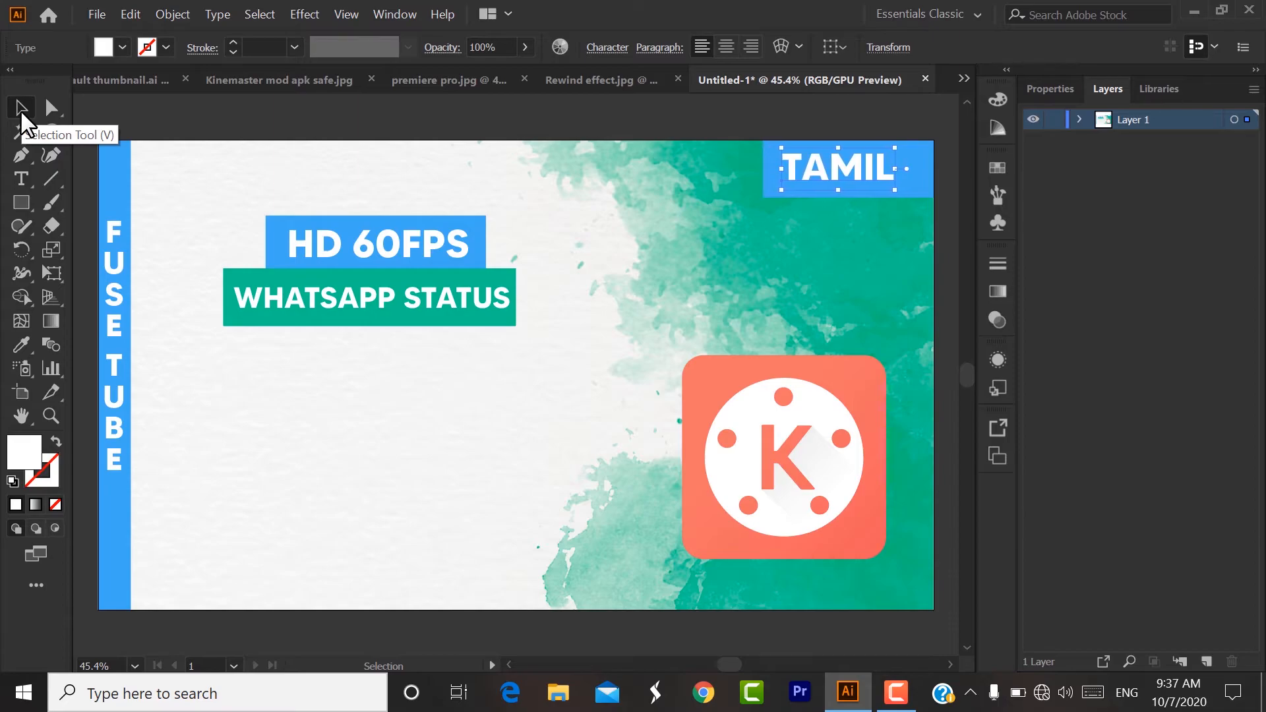
# Recolor the bar behind "TAMIL" with a dark blue swatch.
pyautogui.click(929, 161)
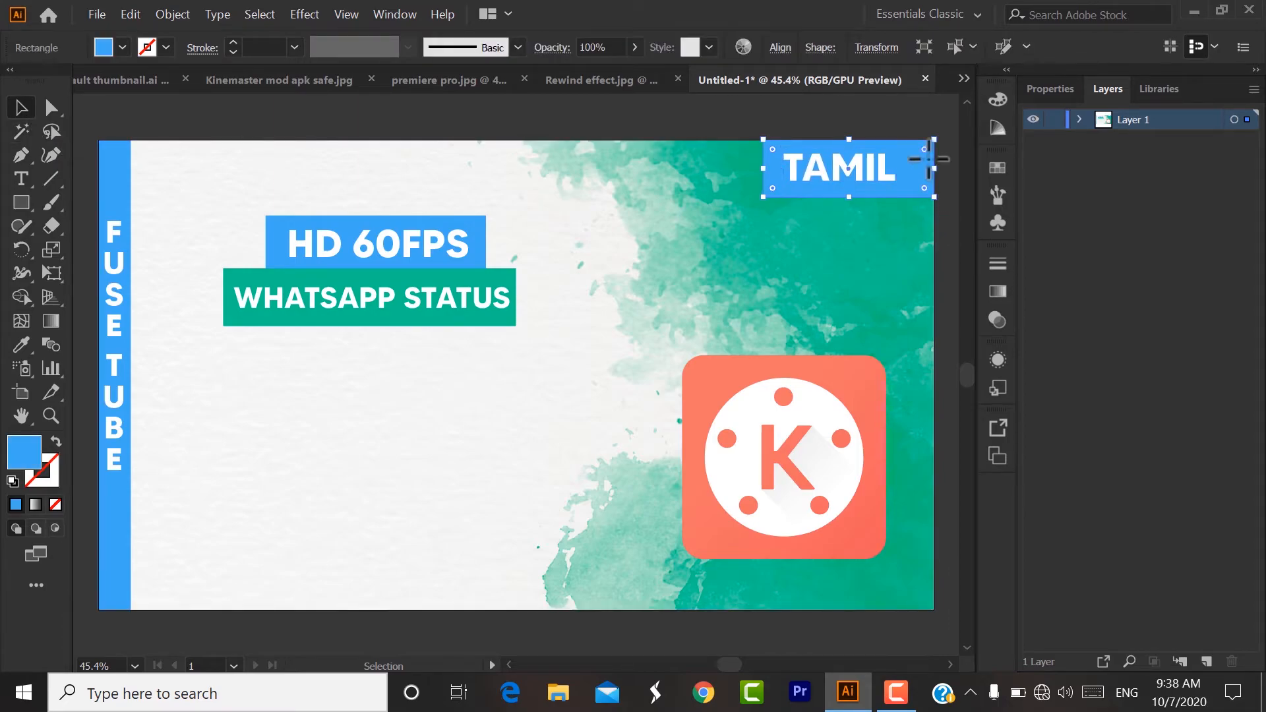
pyautogui.click(122, 46)
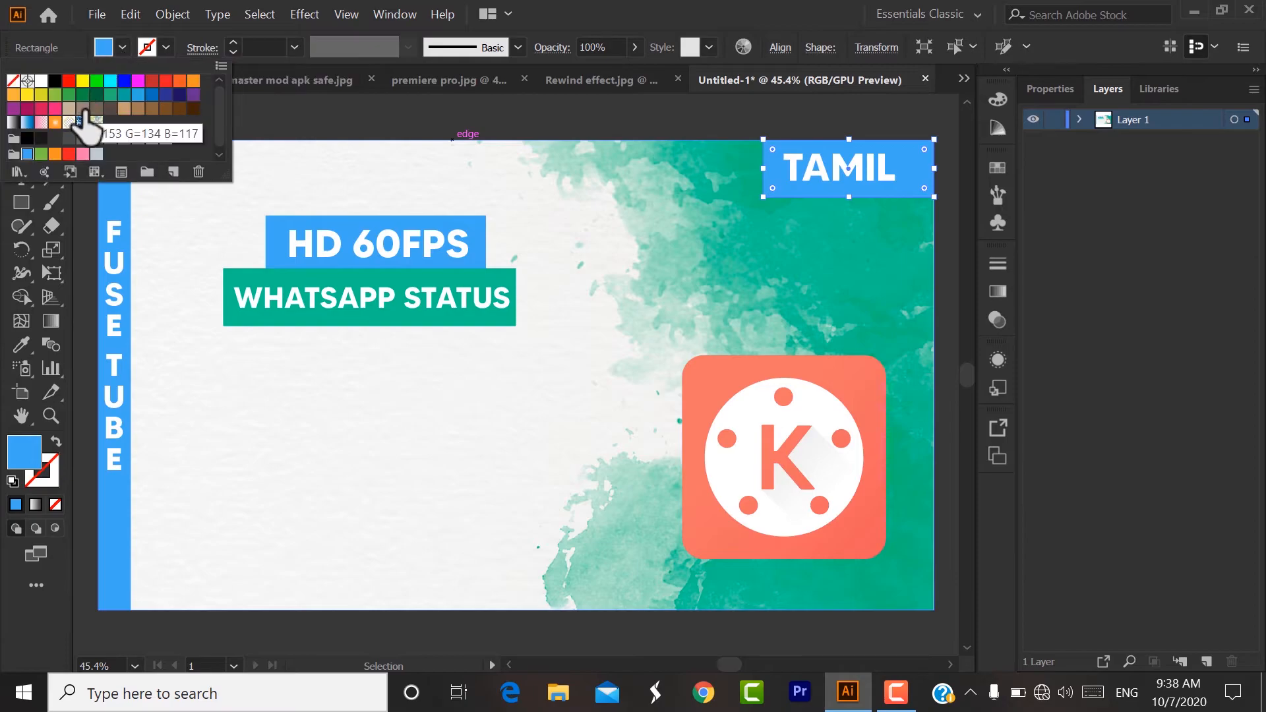
pyautogui.click(180, 94)
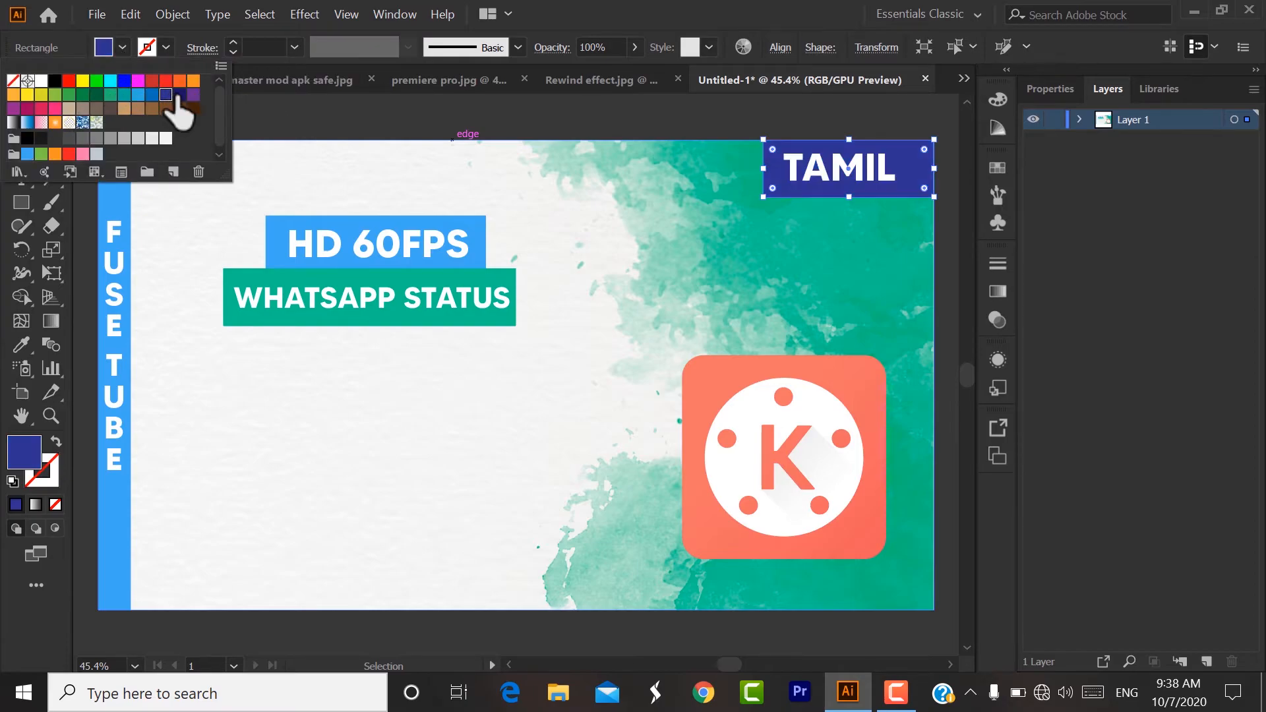
pyautogui.click(166, 95)
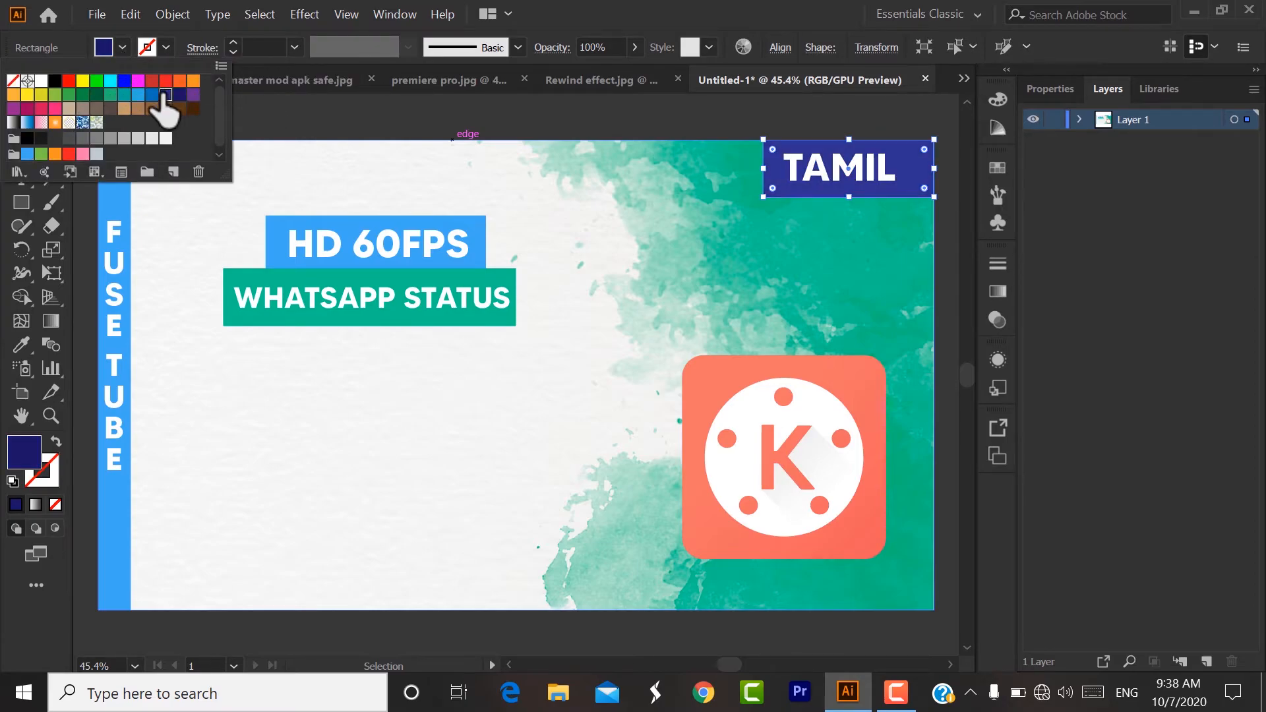
pyautogui.click(881, 238)
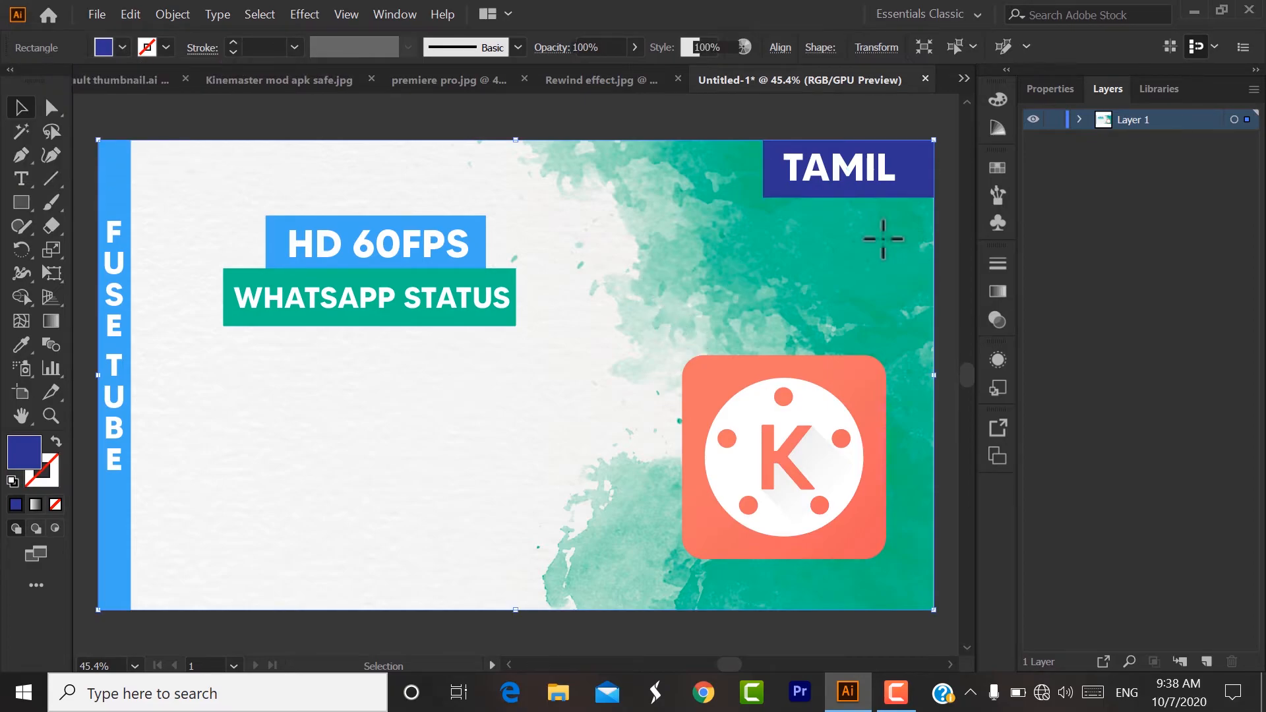
# Shift the "TAMIL" text further right and narrow its dark blue bar from the left side to fit the word.
pyautogui.click(855, 191)
pyautogui.moveTo(823, 171); pyautogui.dragTo(841, 172)
pyautogui.click(761, 169)
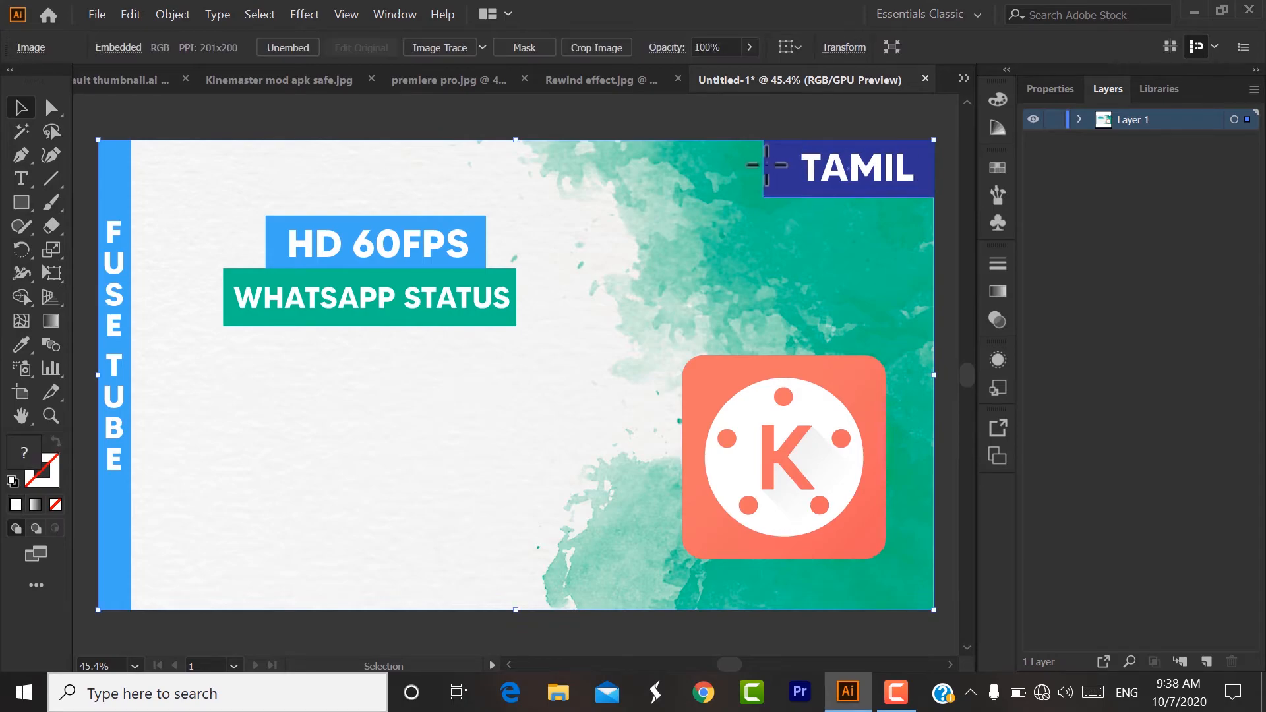
pyautogui.click(776, 175)
pyautogui.moveTo(764, 171); pyautogui.dragTo(784, 171)
pyautogui.click(833, 274)
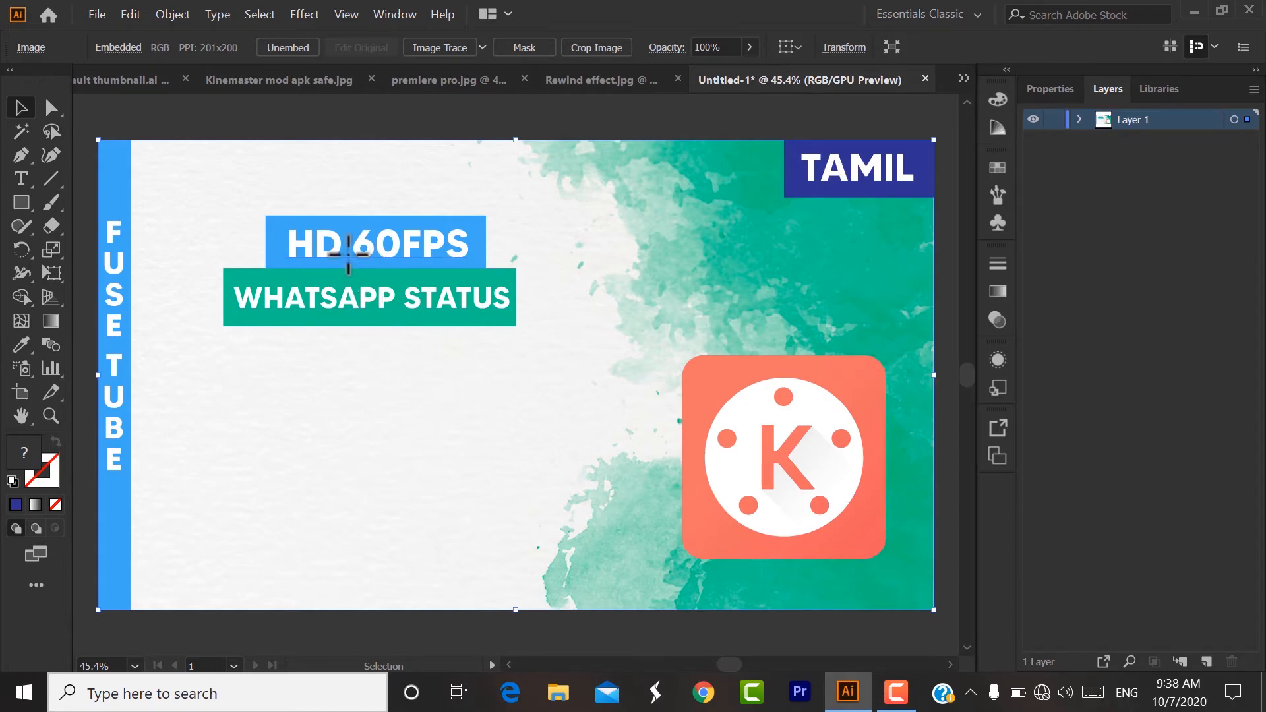
pyautogui.click(272, 240)
pyautogui.moveTo(272, 240); pyautogui.dragTo(278, 580)
# Look through the finished example thumbnails Kinemaster mod apk safe.jpg, premiere pro.jpg and Rewind effect.jpg.
pyautogui.click(262, 86)
pyautogui.click(610, 81)
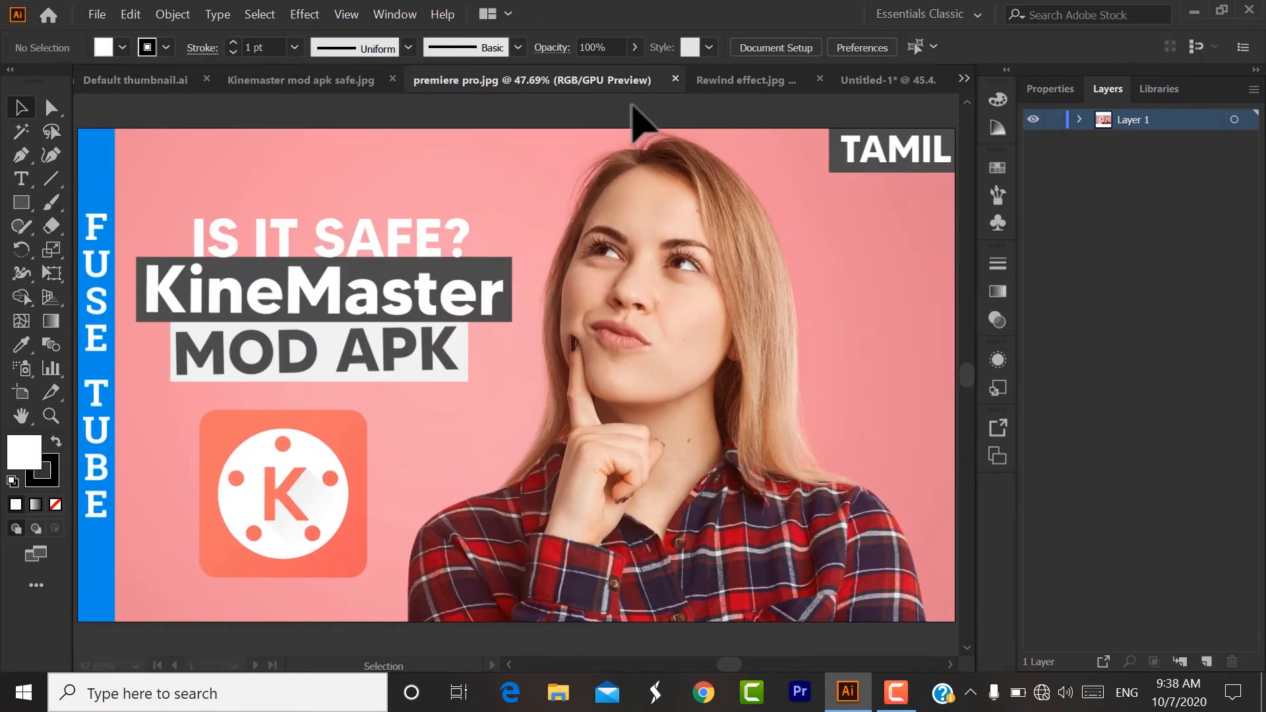
pyautogui.click(712, 80)
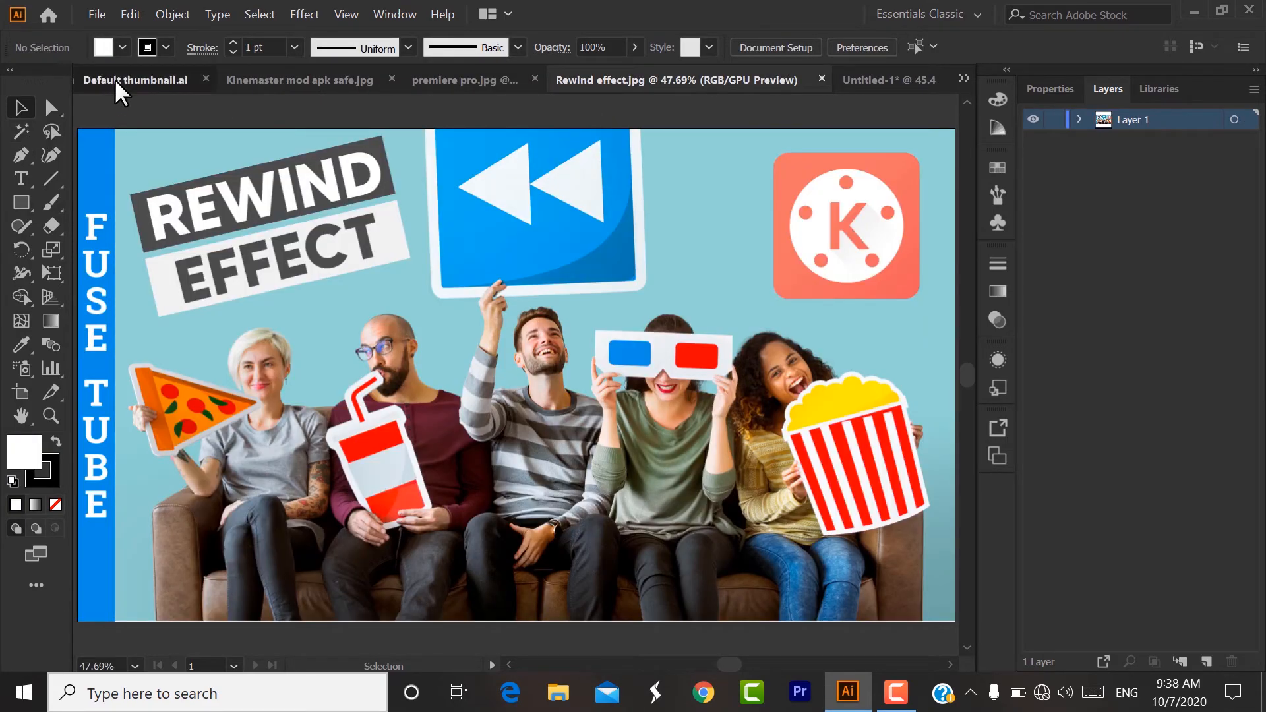
# Start exporting Default thumbnail.ai as a JPEG named "FSUE" in the fuse thumbnails folder.
pyautogui.click(114, 78)
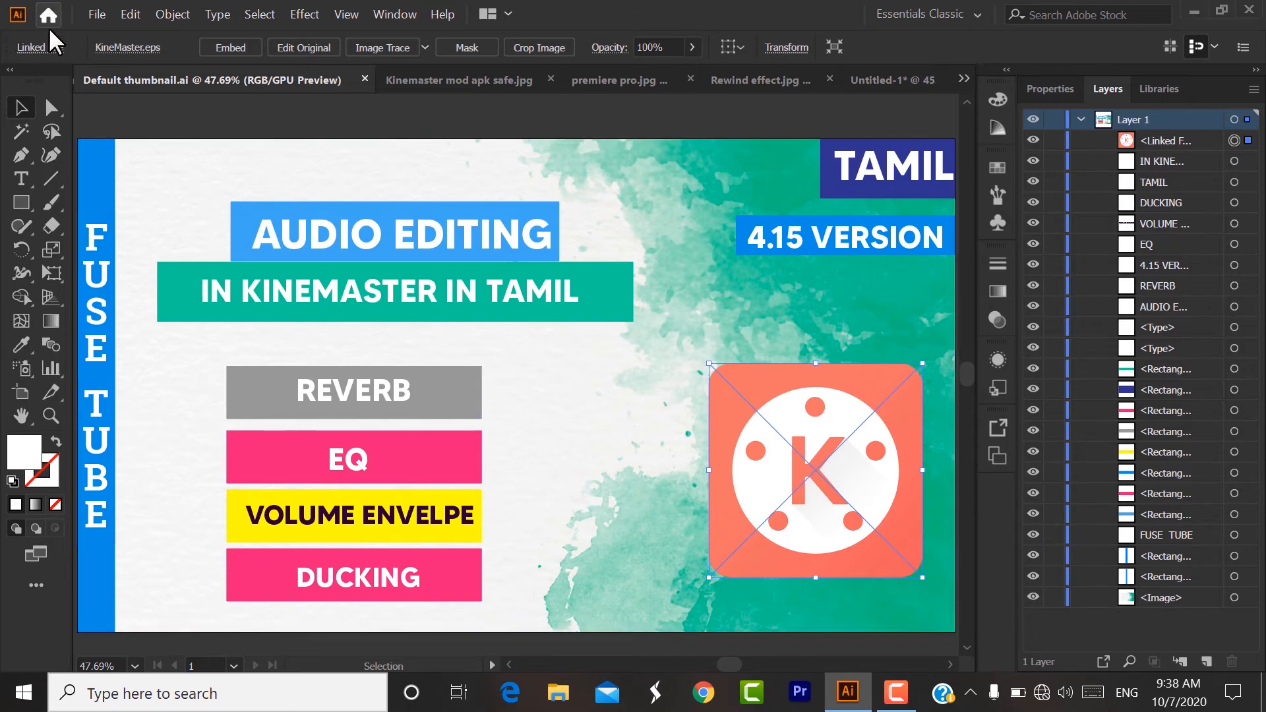
pyautogui.click(97, 15)
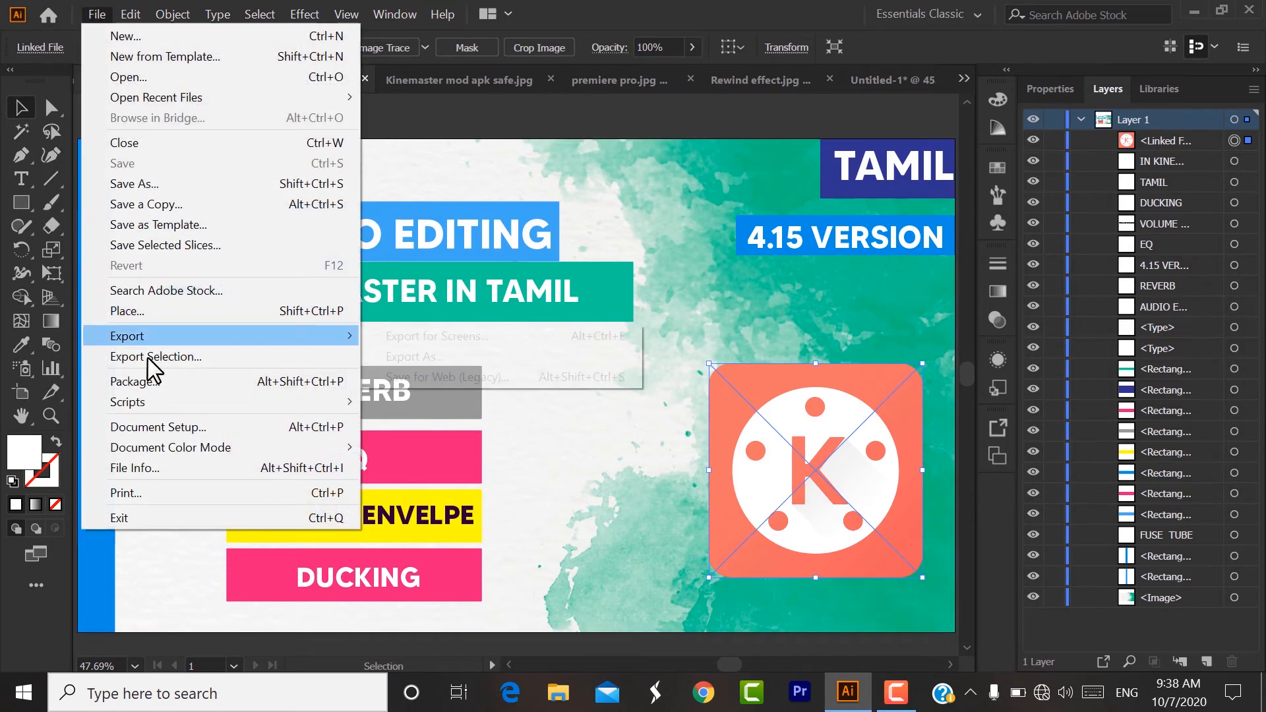
pyautogui.moveTo(168, 332)
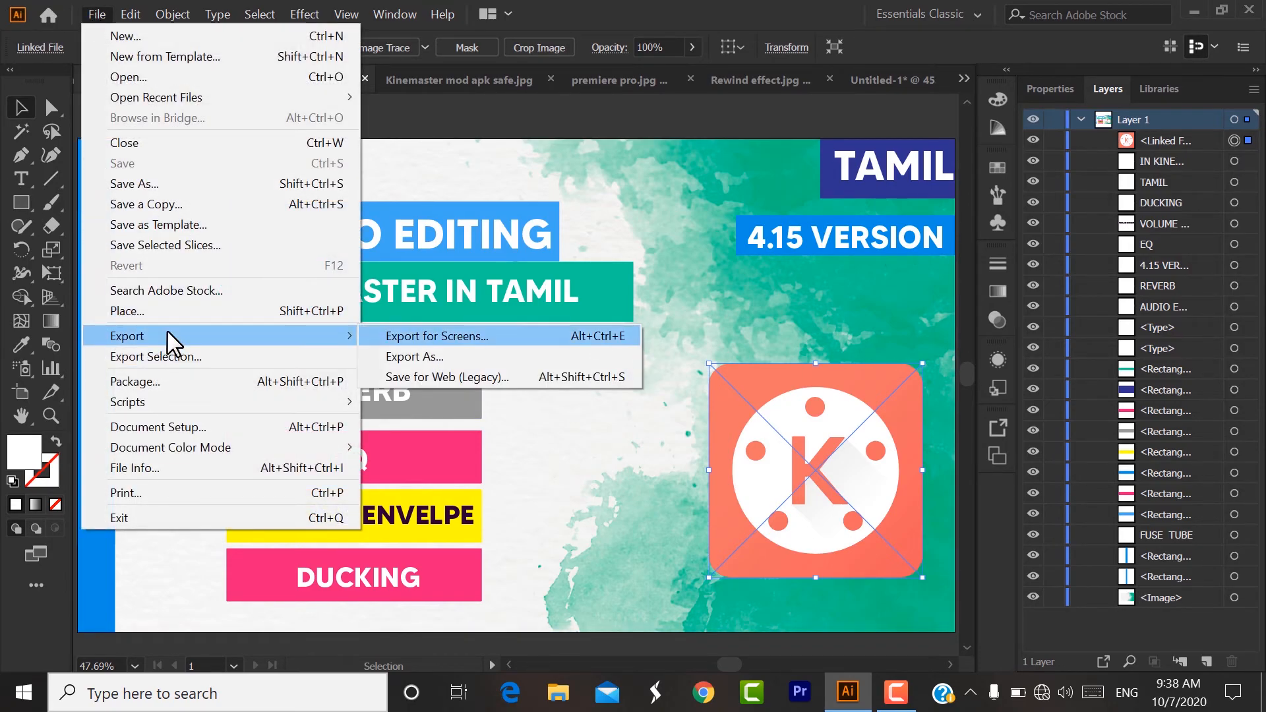
pyautogui.press('Escape')
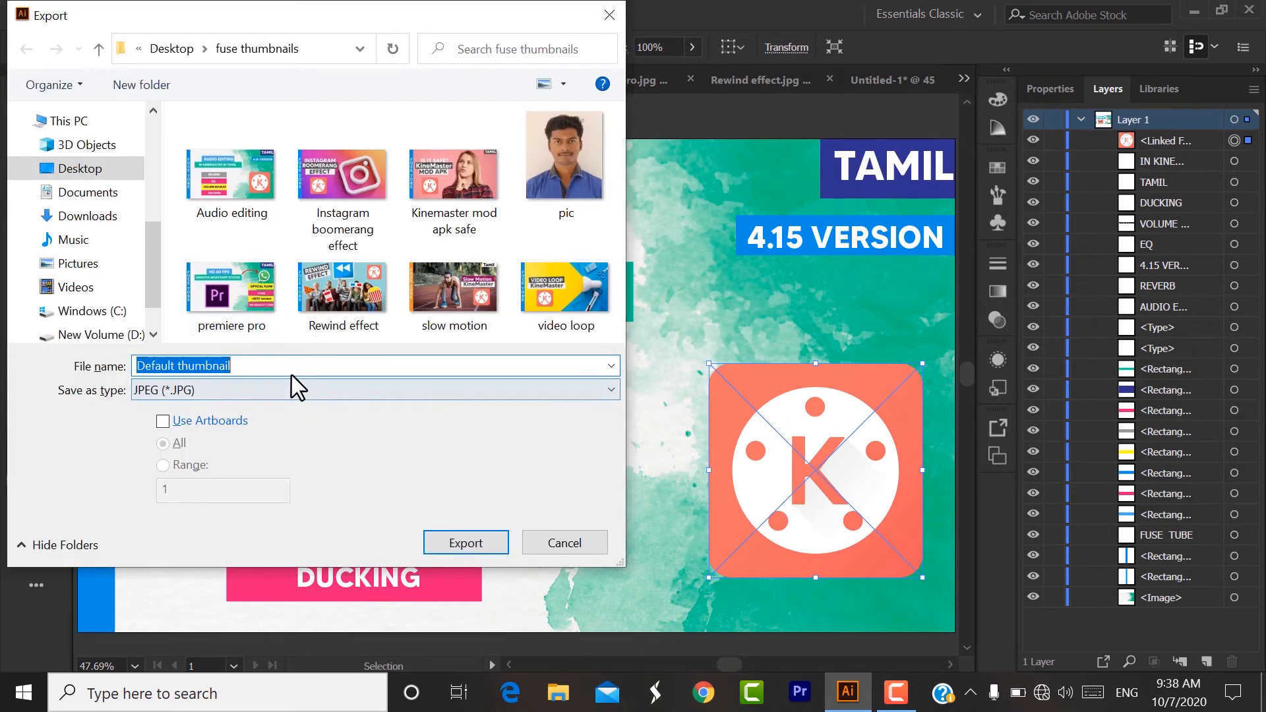
pyautogui.press('BackSpace')
pyautogui.write('FSUE')
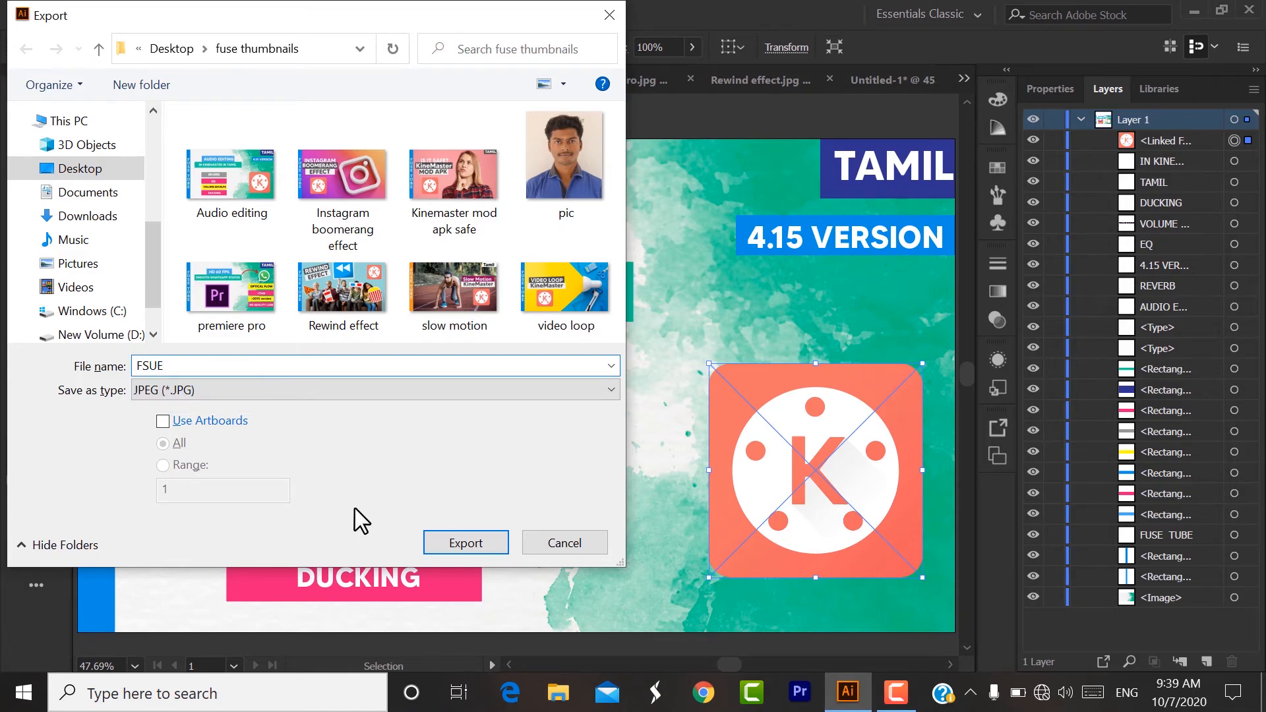
pyautogui.click(438, 541)
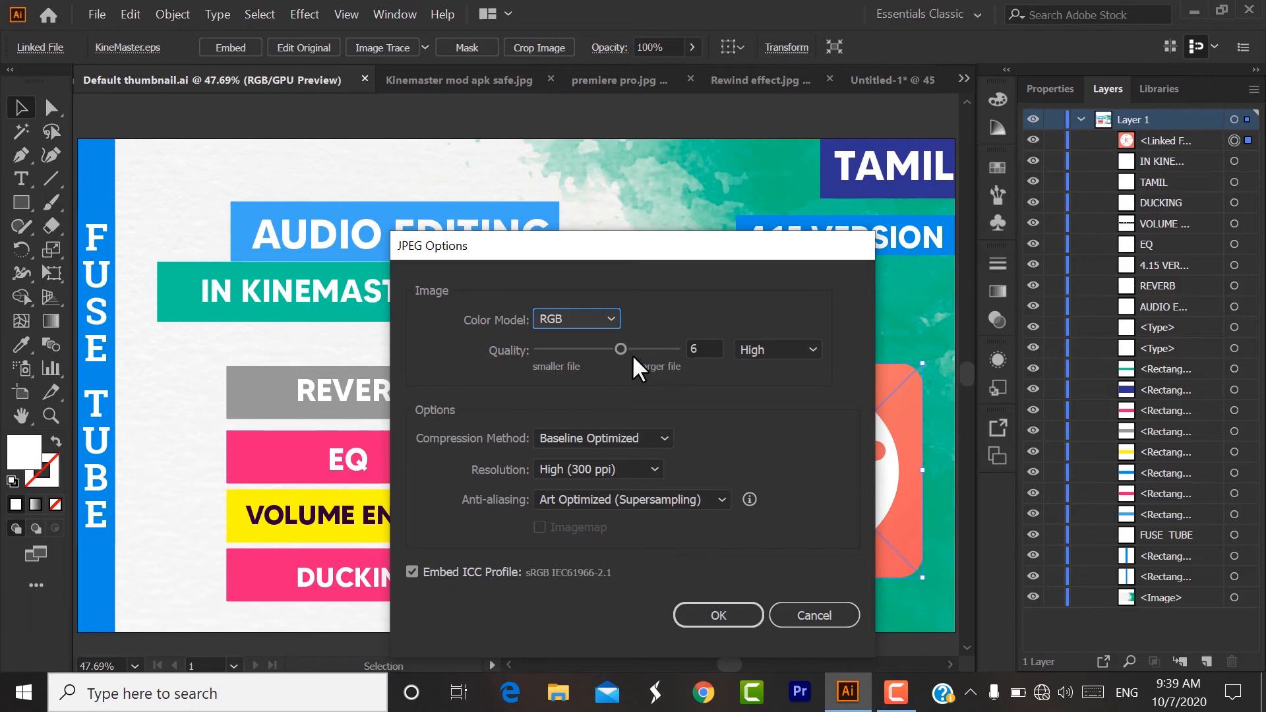
# Set the JPEG quality to 7 (High) and complete the export.
pyautogui.click(786, 347)
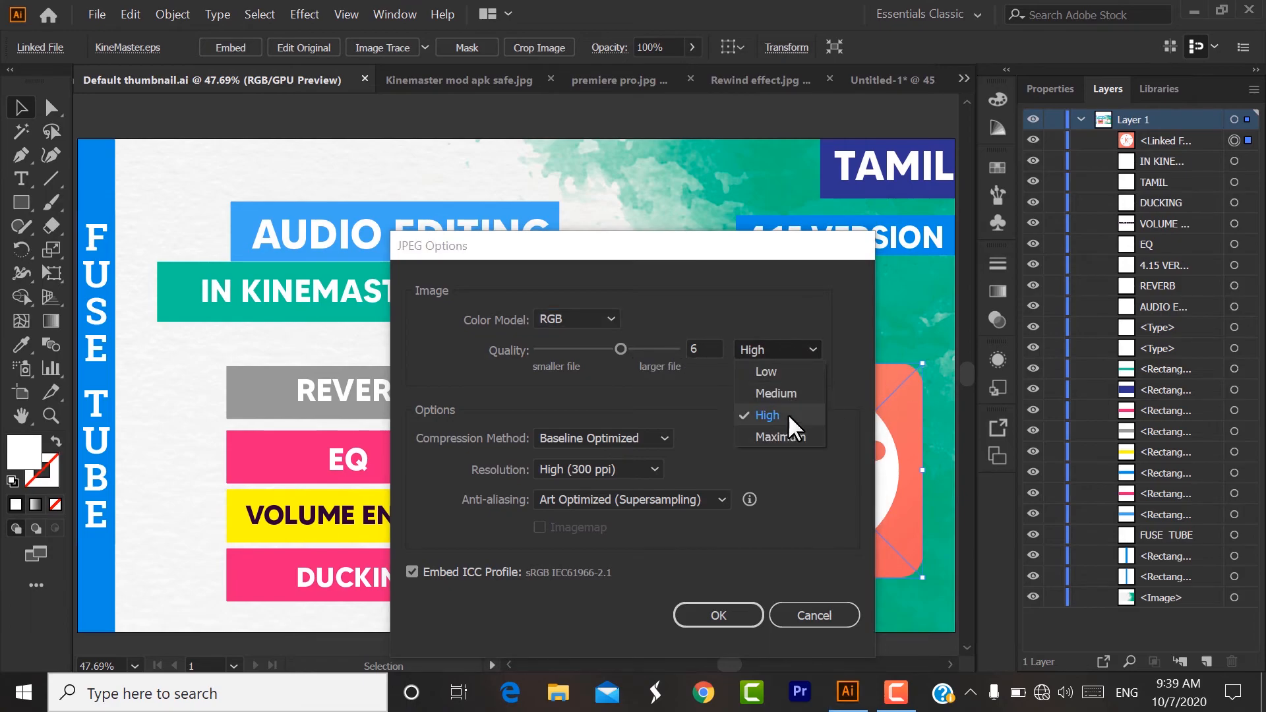
pyautogui.click(808, 348)
pyautogui.moveTo(620, 348); pyautogui.dragTo(634, 349)
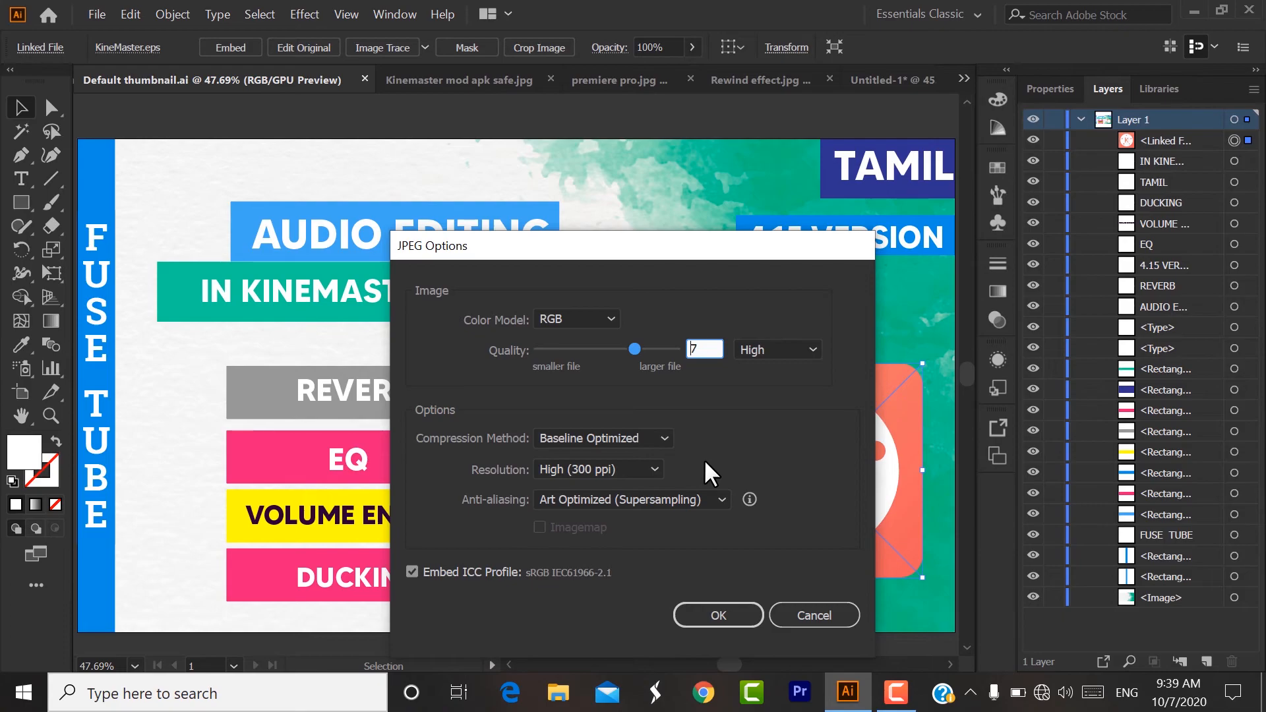
pyautogui.click(719, 616)
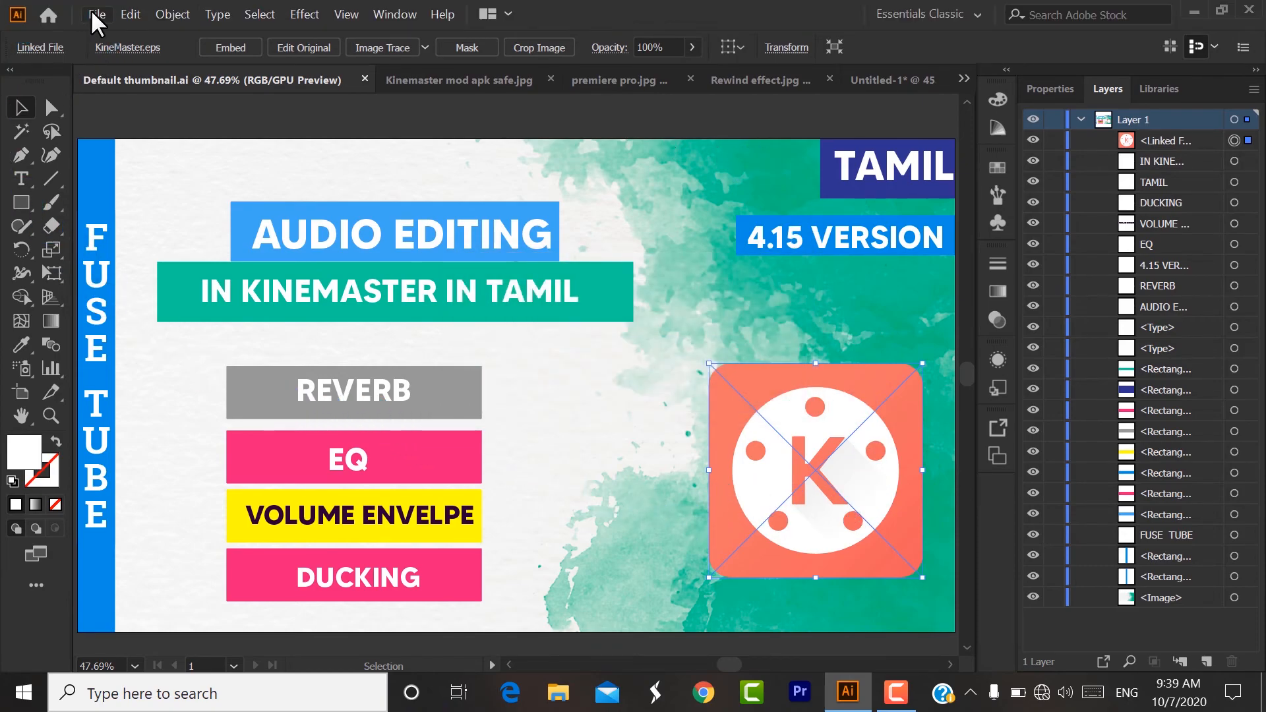
# Save a new version of Default thumbnail.ai in Adobe Illustrator format with the file name "GF".
pyautogui.click(96, 14)
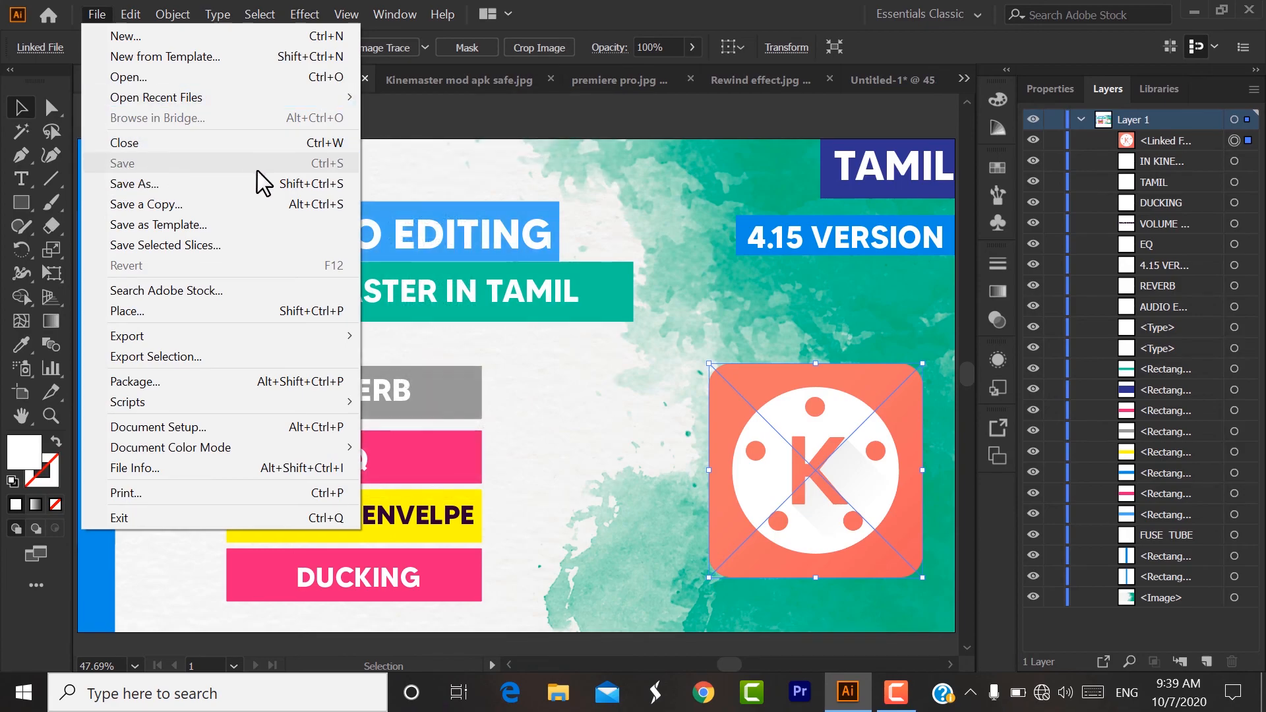
pyautogui.click(235, 183)
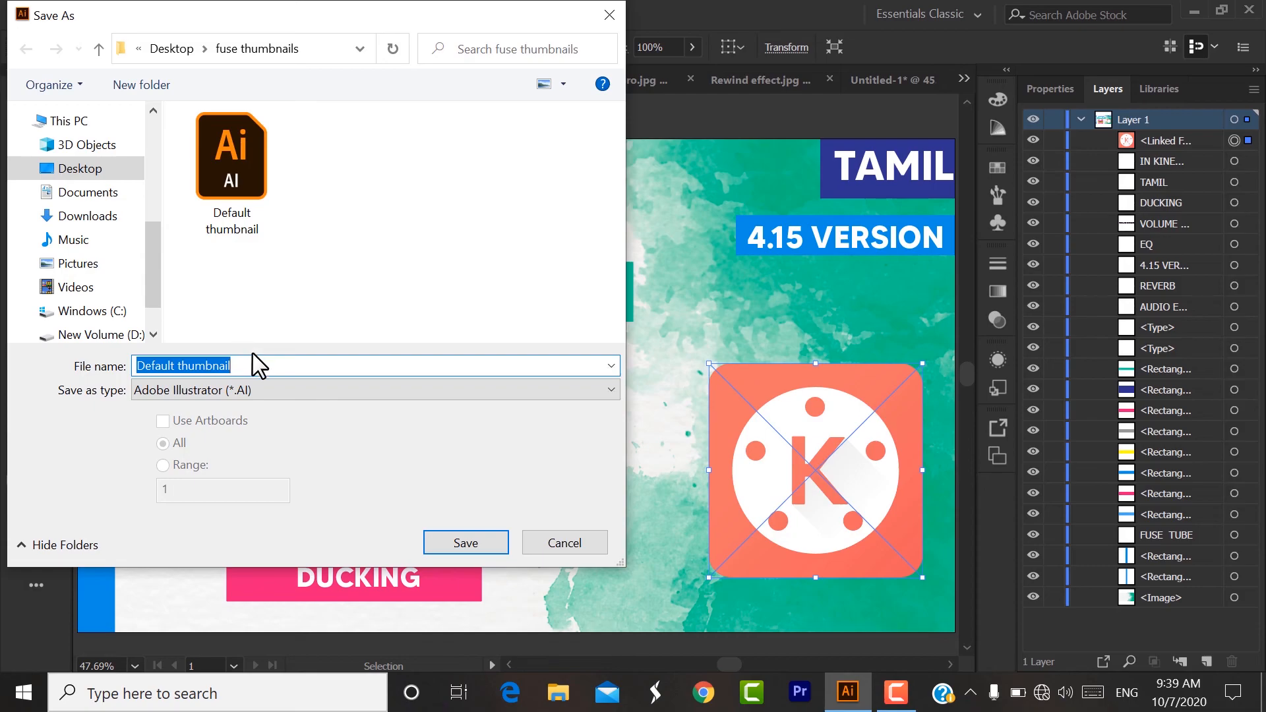
pyautogui.press('BackSpace')
pyautogui.write('G')
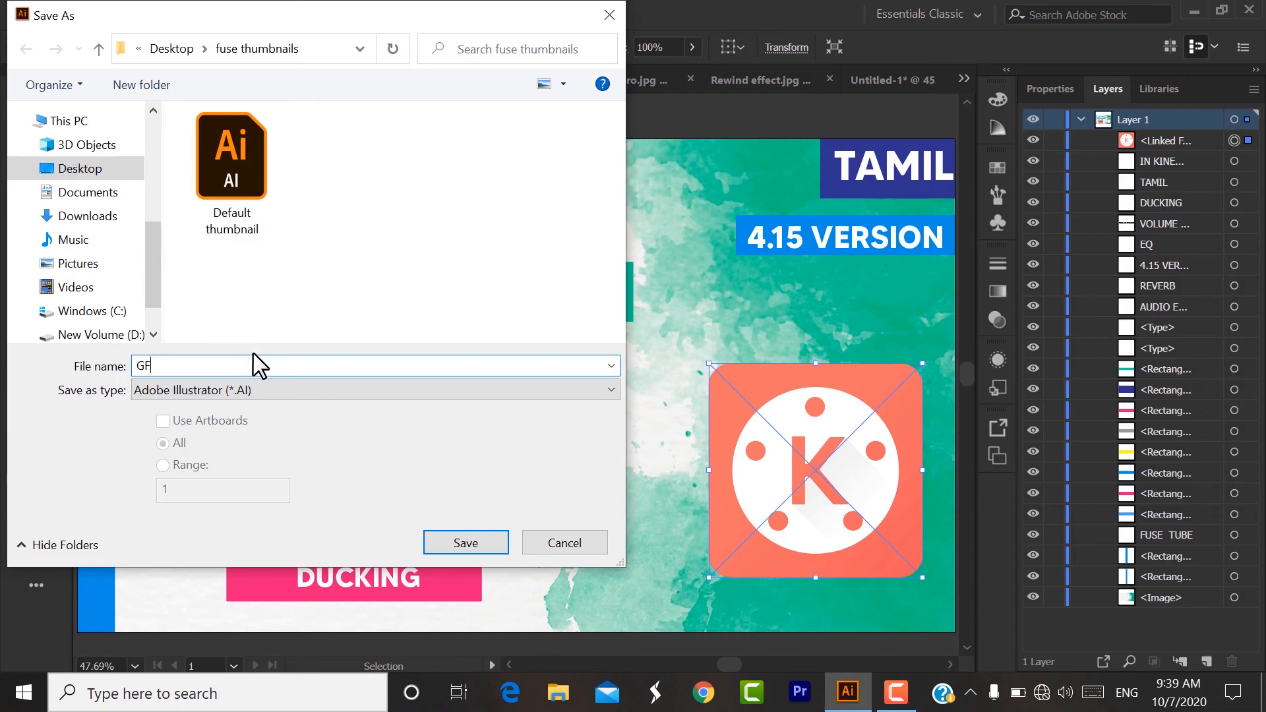
pyautogui.write('F')
pyautogui.click(470, 541)
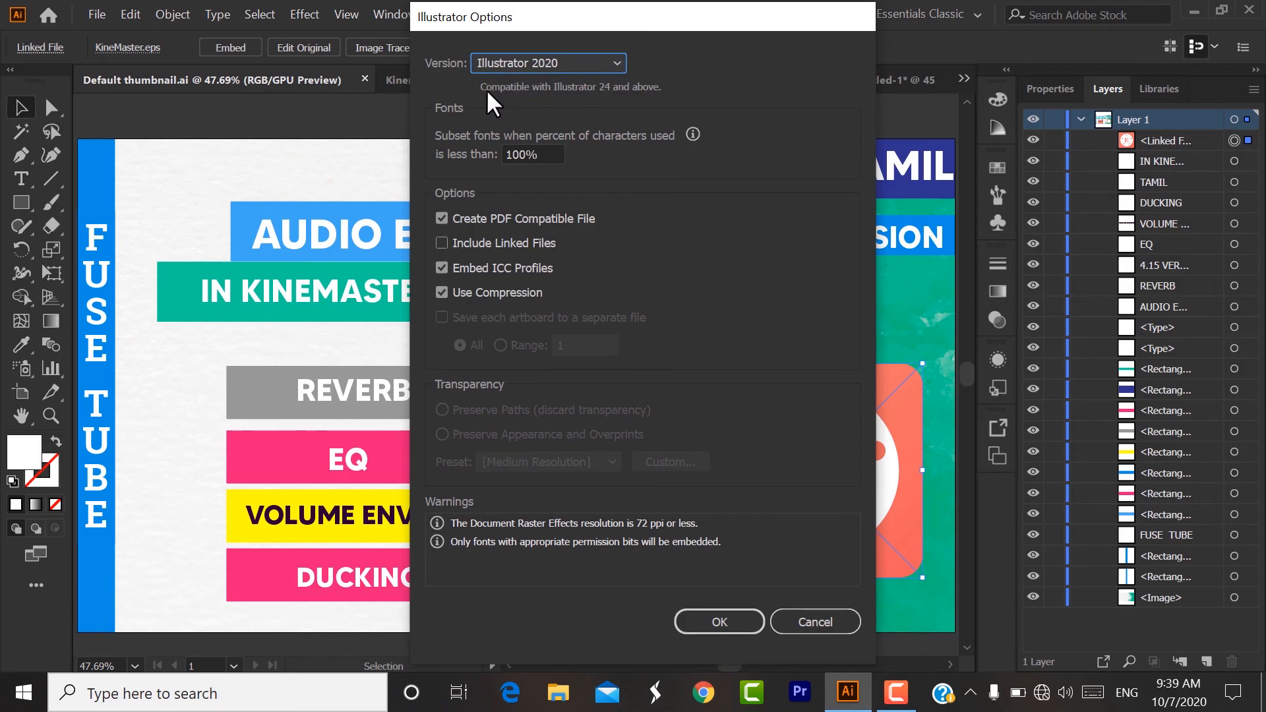
# Keep Illustrator 2020 as the file version and accept the save options.
pyautogui.click(612, 53)
pyautogui.click(602, 58)
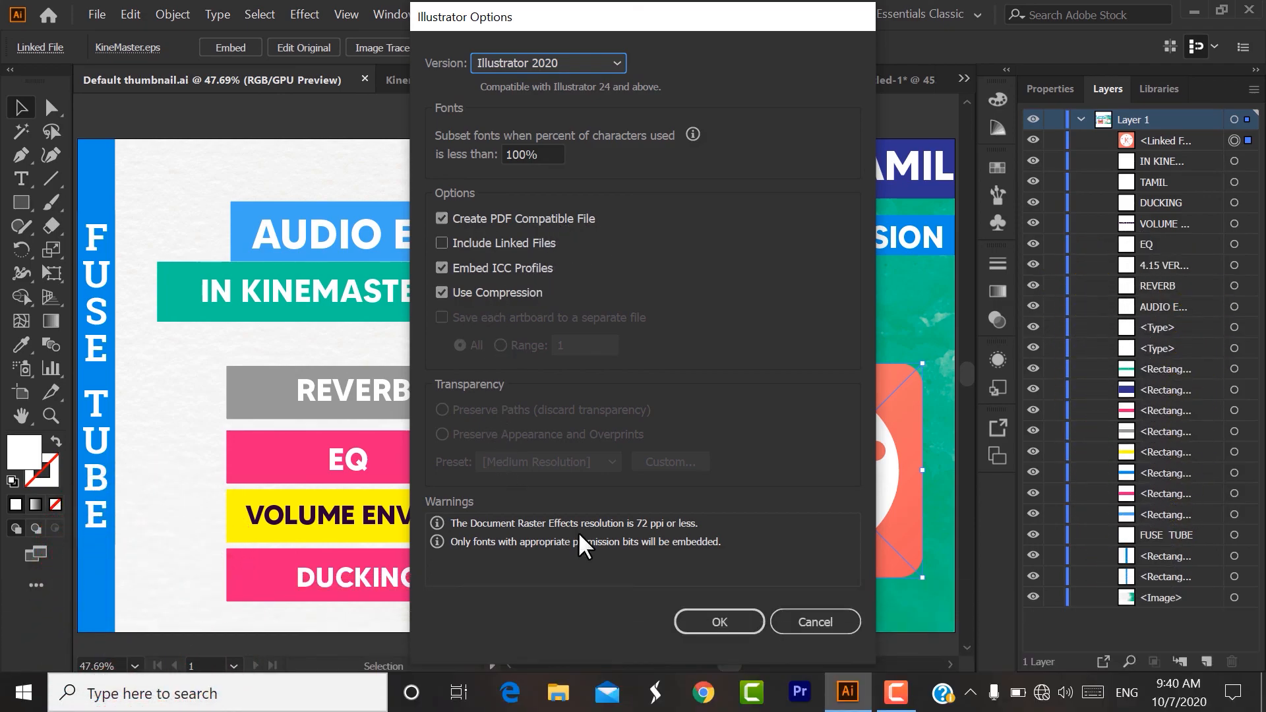
pyautogui.click(698, 621)
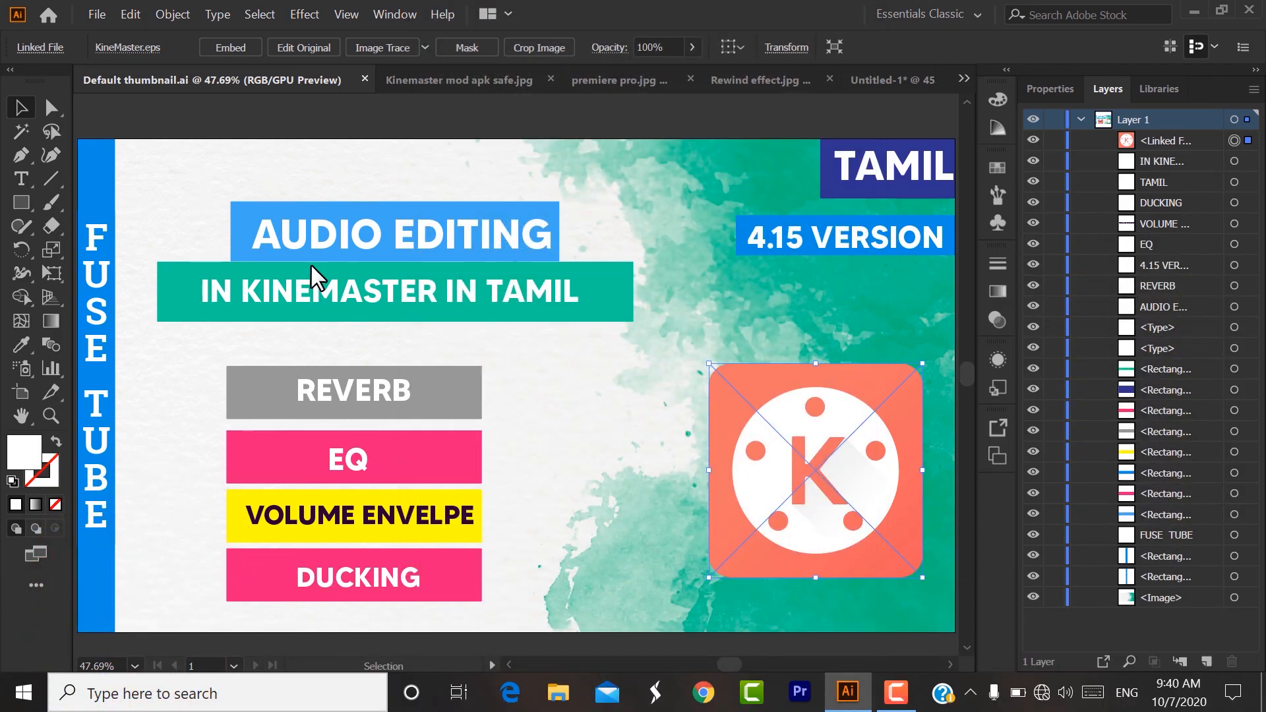